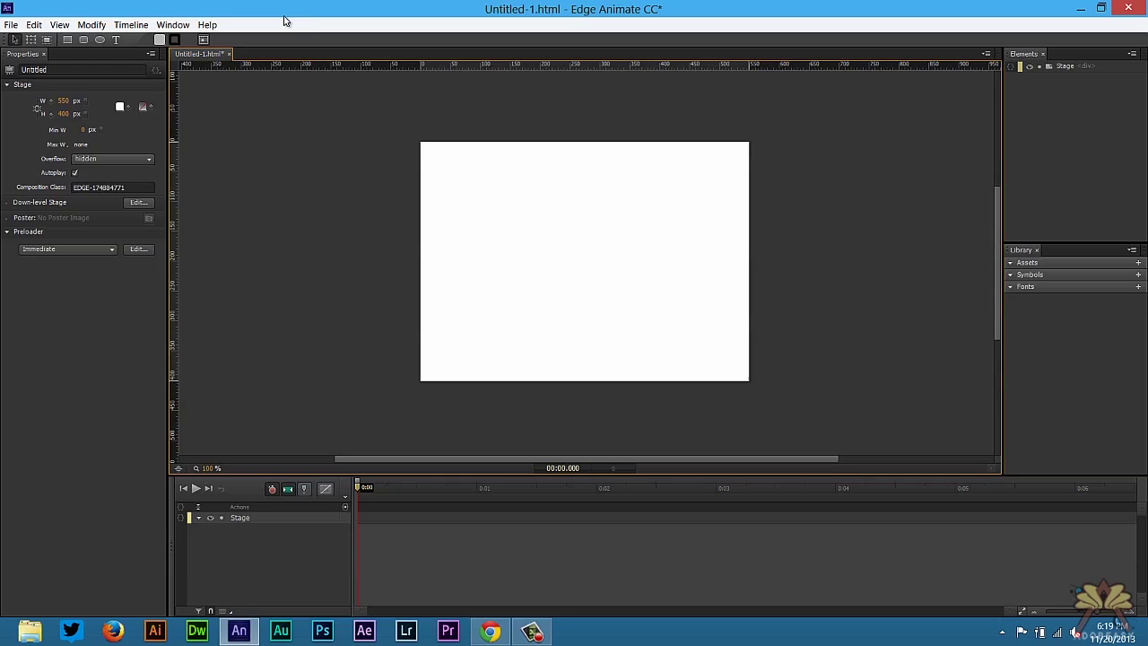
Step: Import button.png and place the speech bubble near the stage's top-left
{"action": "left_click", "coordinate": [10, 25]}
{"action": "left_click", "coordinate": [60, 248]}
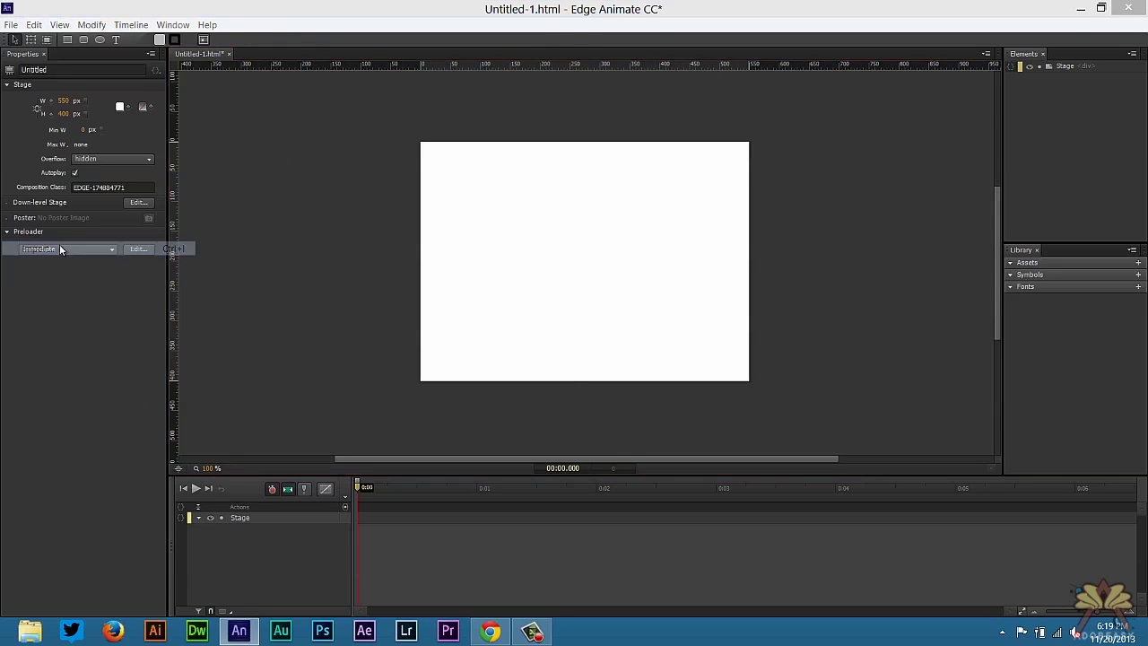
{"action": "double_click", "coordinate": [190, 164]}
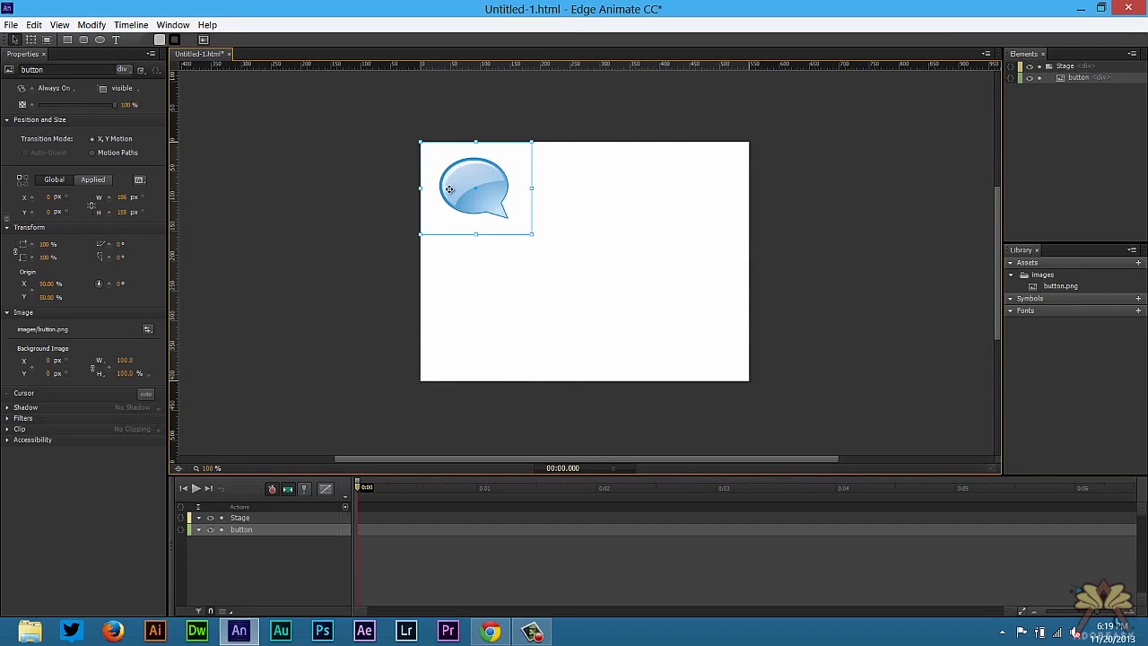
{"action": "left_click_drag", "start_coordinate": [485, 178], "coordinate": [501, 200]}
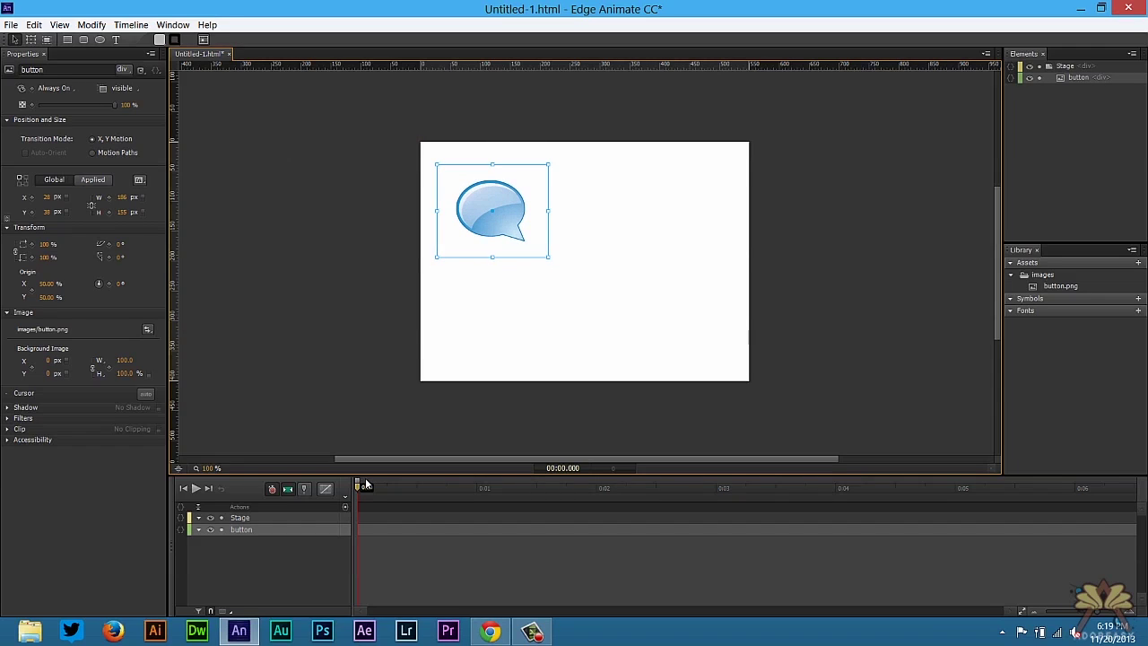
Step: Add a 0 ms timeline trigger containing sym.stop();
{"action": "key", "text": "ctrl+t"}
{"action": "left_click", "coordinate": [812, 298]}
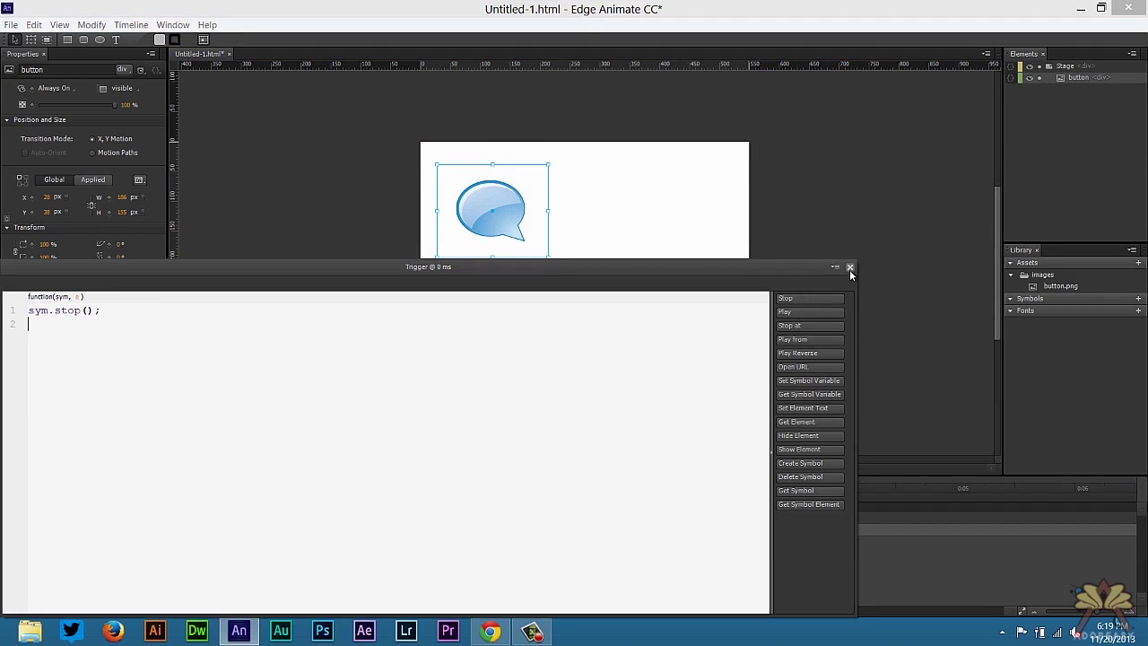
{"action": "left_click", "coordinate": [850, 267]}
{"action": "left_click", "coordinate": [700, 188]}
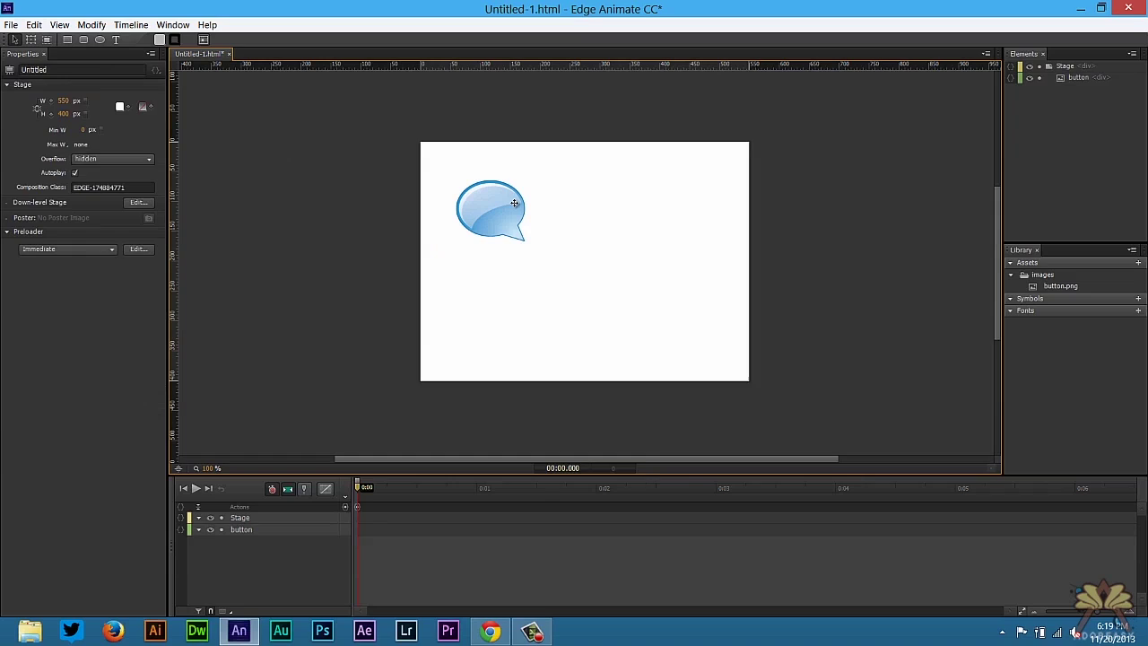
Step: Convert the speech-bubble image into a symbol named button1 and open it for editing
{"action": "left_click", "coordinate": [513, 202]}
{"action": "right_click", "coordinate": [505, 221]}
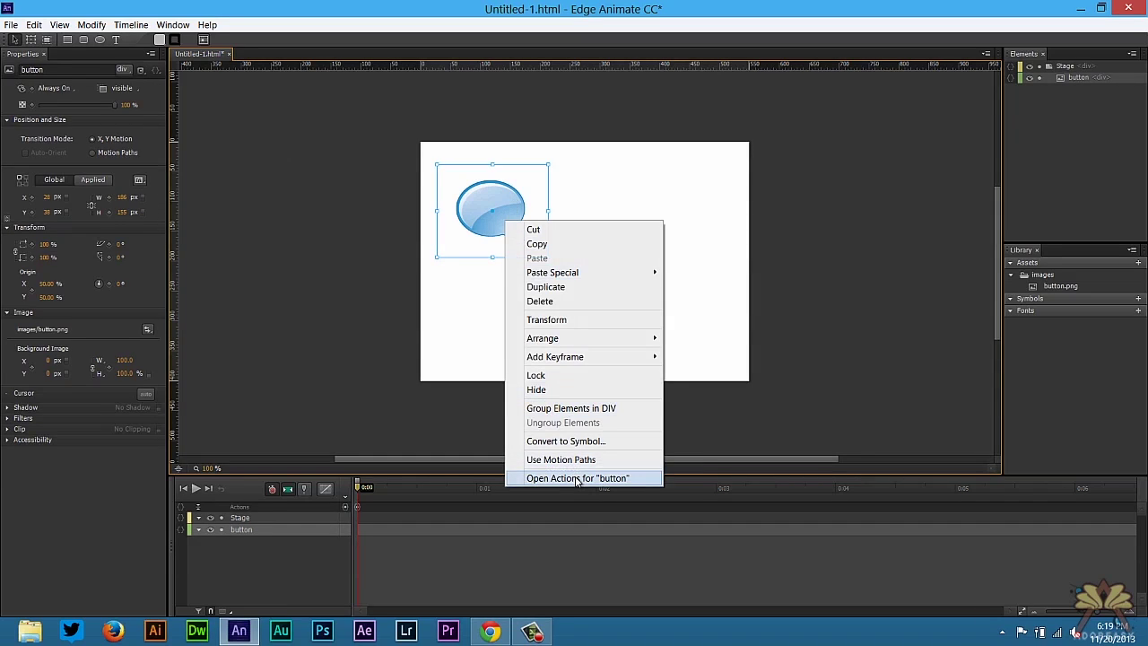
{"action": "left_click", "coordinate": [583, 441]}
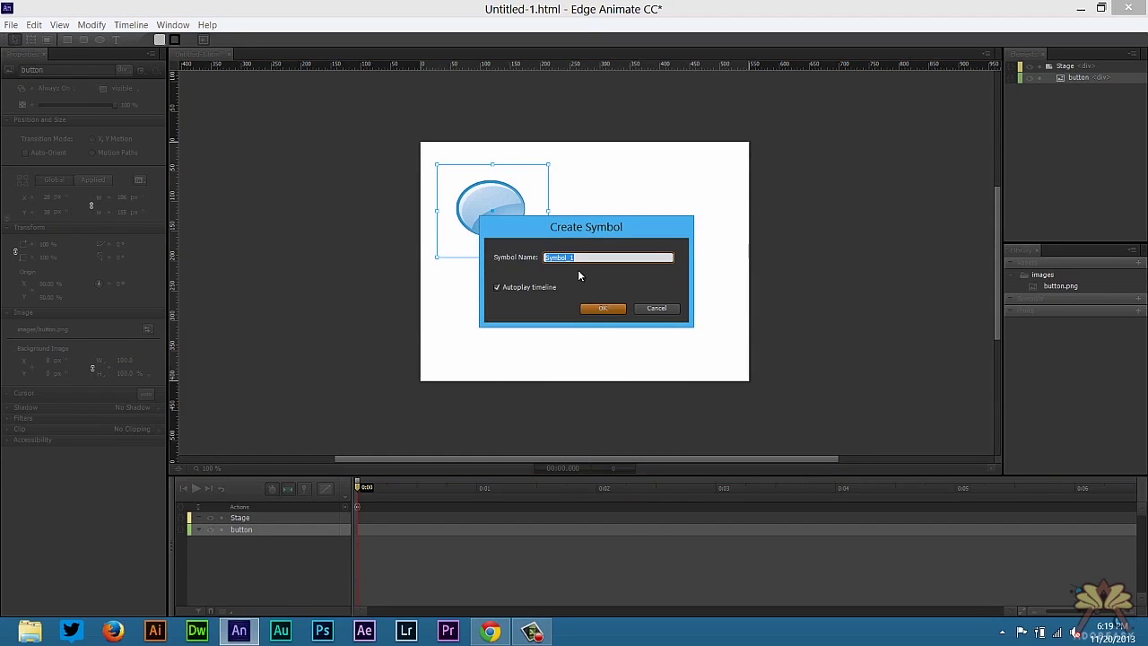
{"action": "type", "text": "button1"}
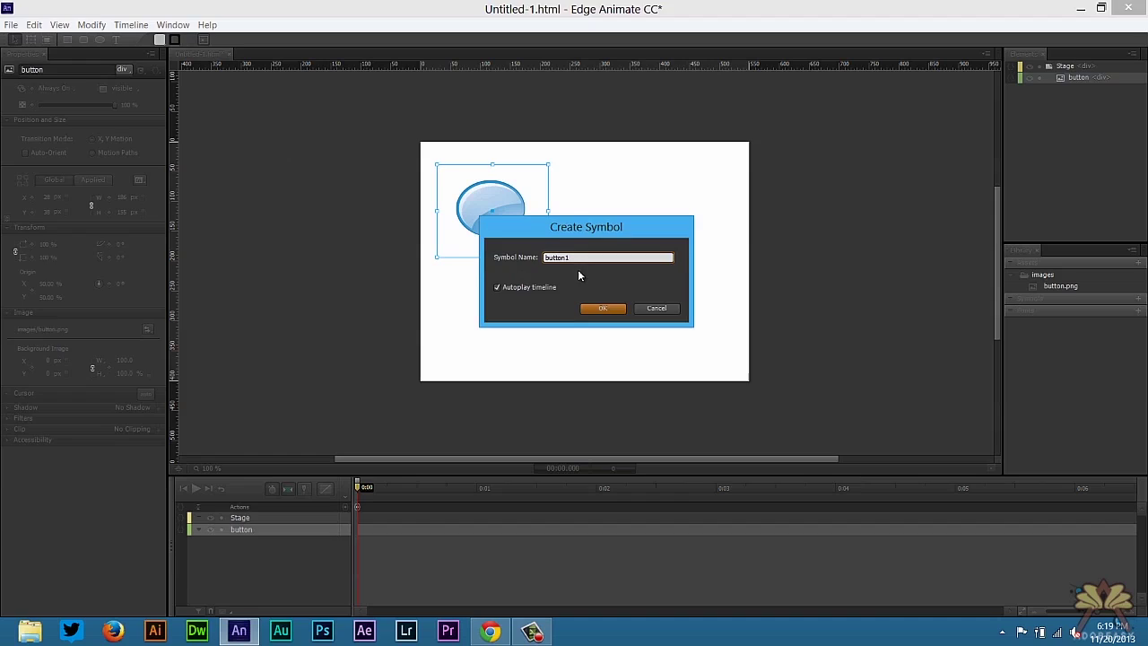
{"action": "key", "text": "Return"}
{"action": "double_click", "coordinate": [505, 232]}
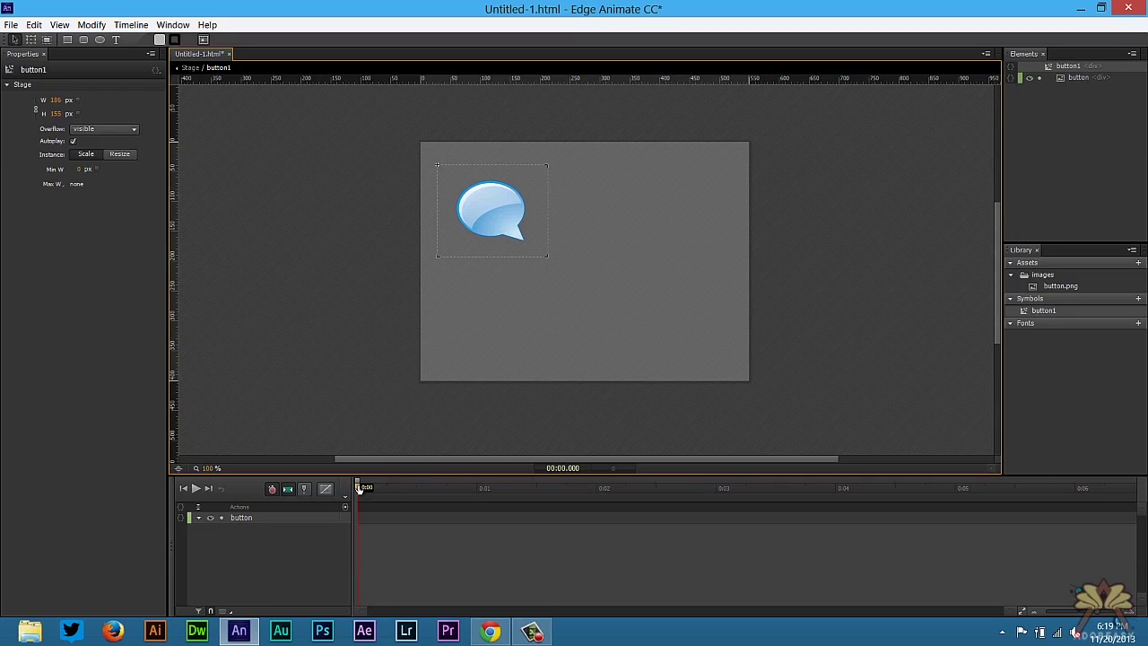
Step: Add a stop trigger at 0 ms inside the button1 symbol
{"action": "key", "text": "ctrl+t"}
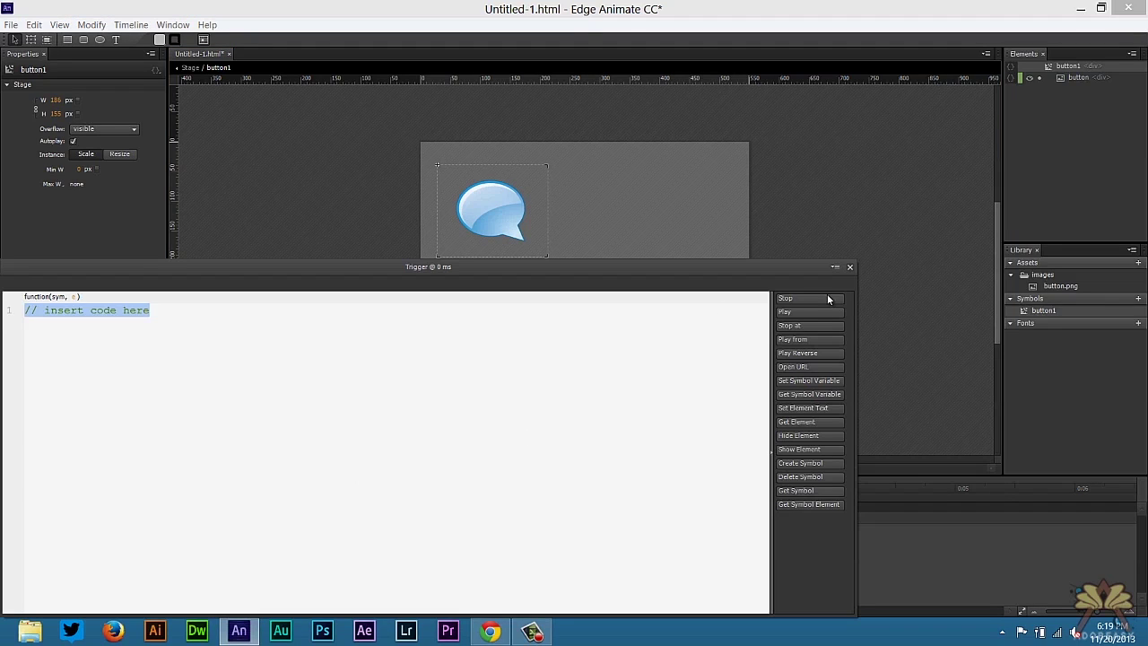
{"action": "left_click", "coordinate": [811, 299]}
{"action": "left_click_drag", "start_coordinate": [712, 267], "coordinate": [821, 180]}
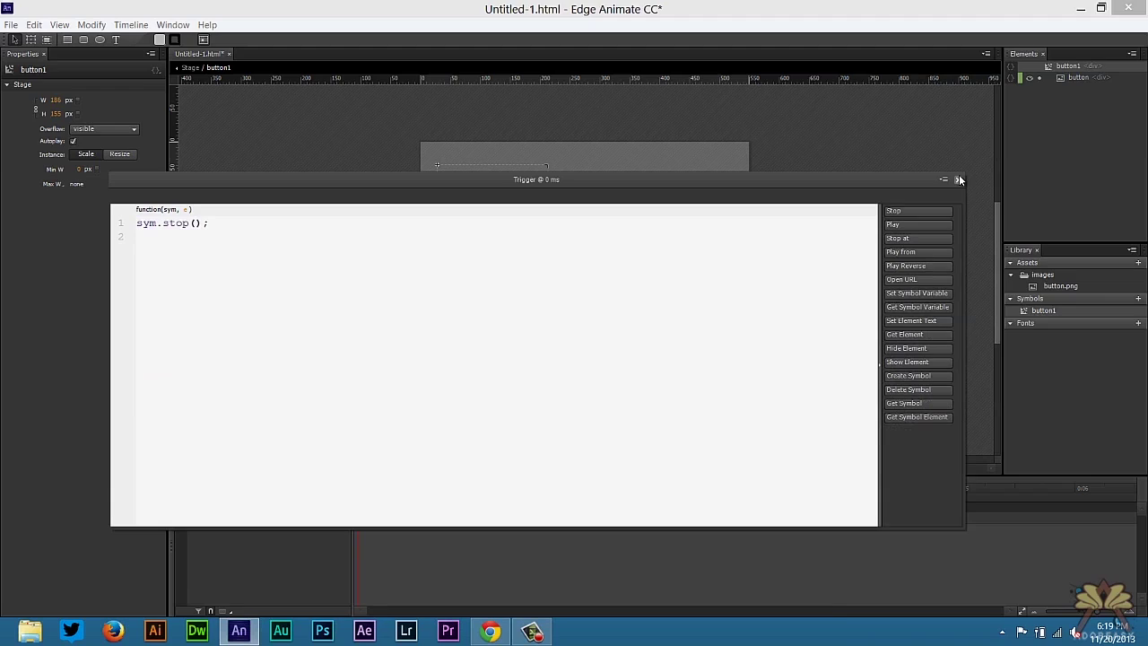
{"action": "left_click", "coordinate": [960, 180]}
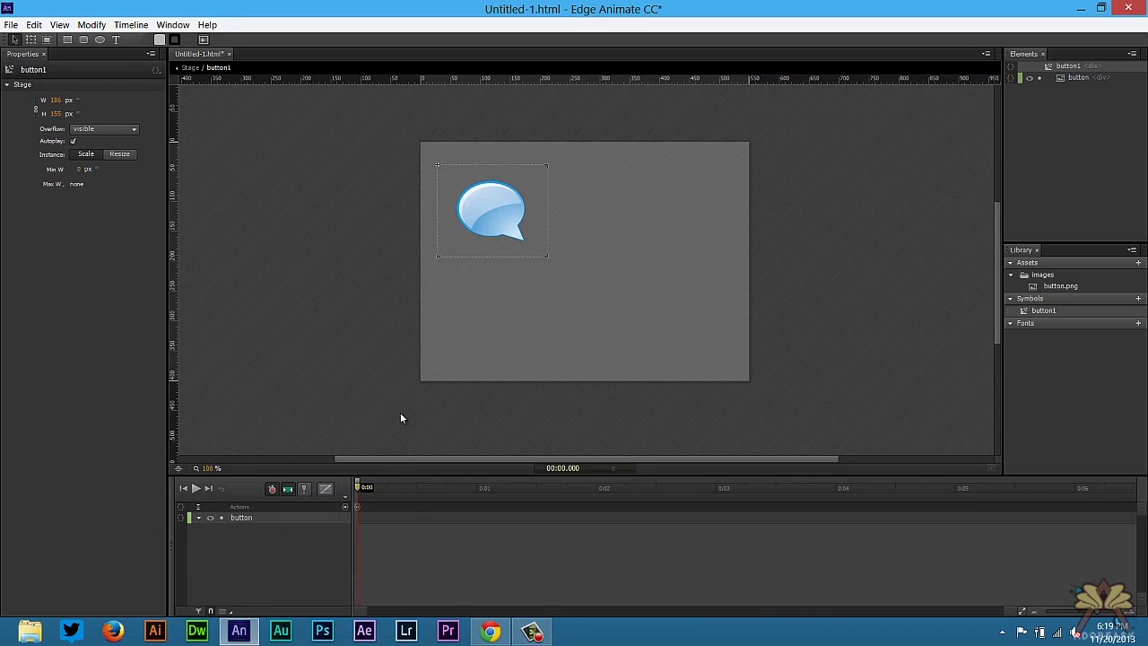
Step: Move the playhead to 1.5 s and add a trigger at 1500 ms
{"action": "left_click", "coordinate": [476, 489]}
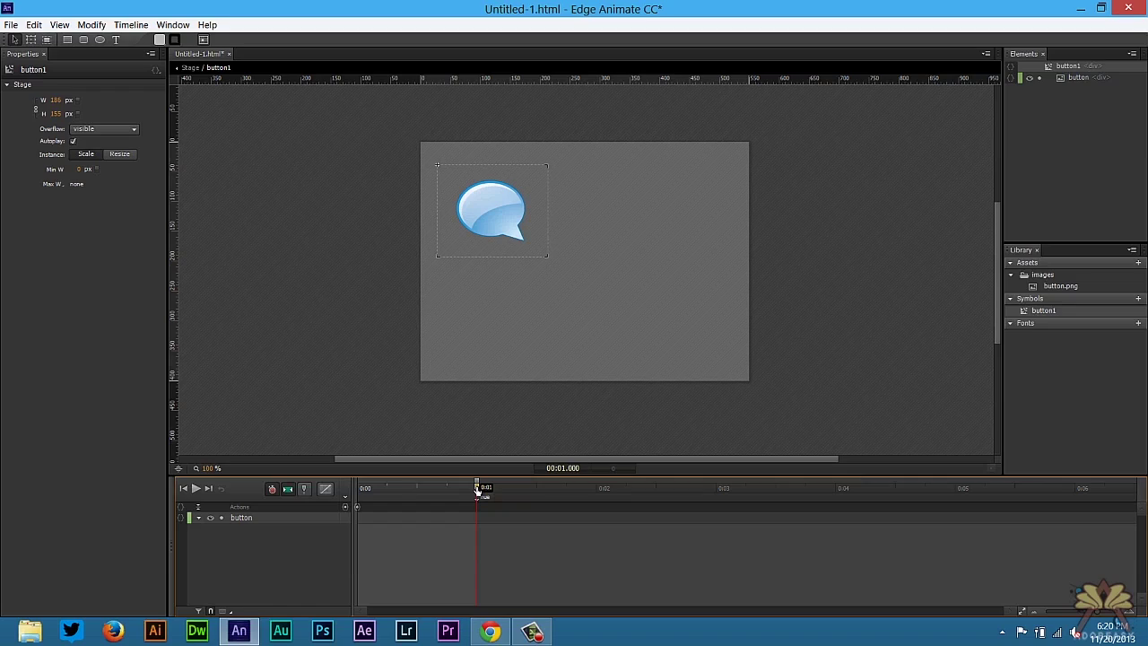
{"action": "left_click_drag", "start_coordinate": [503, 488], "coordinate": [530, 491]}
{"action": "key", "text": "ctrl+t"}
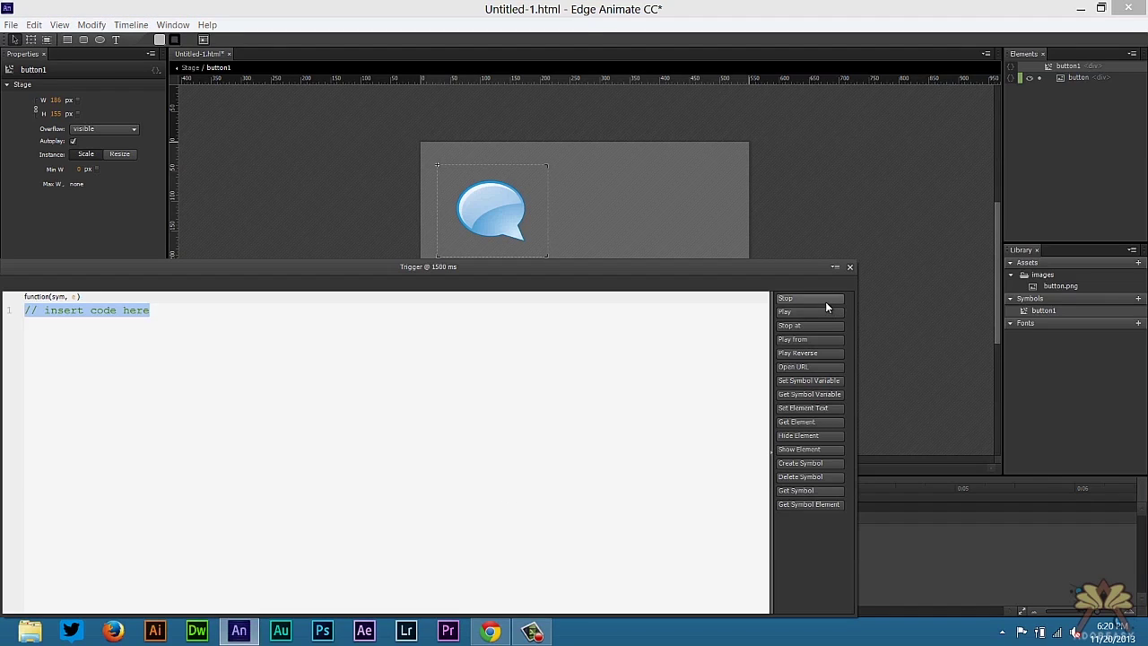
Step: Stop at 1500 ms and tween the bubble's Hue-Rotate from 0° at 1 s to 29° at 1.5 s
{"action": "left_click", "coordinate": [810, 298]}
{"action": "left_click", "coordinate": [849, 268]}
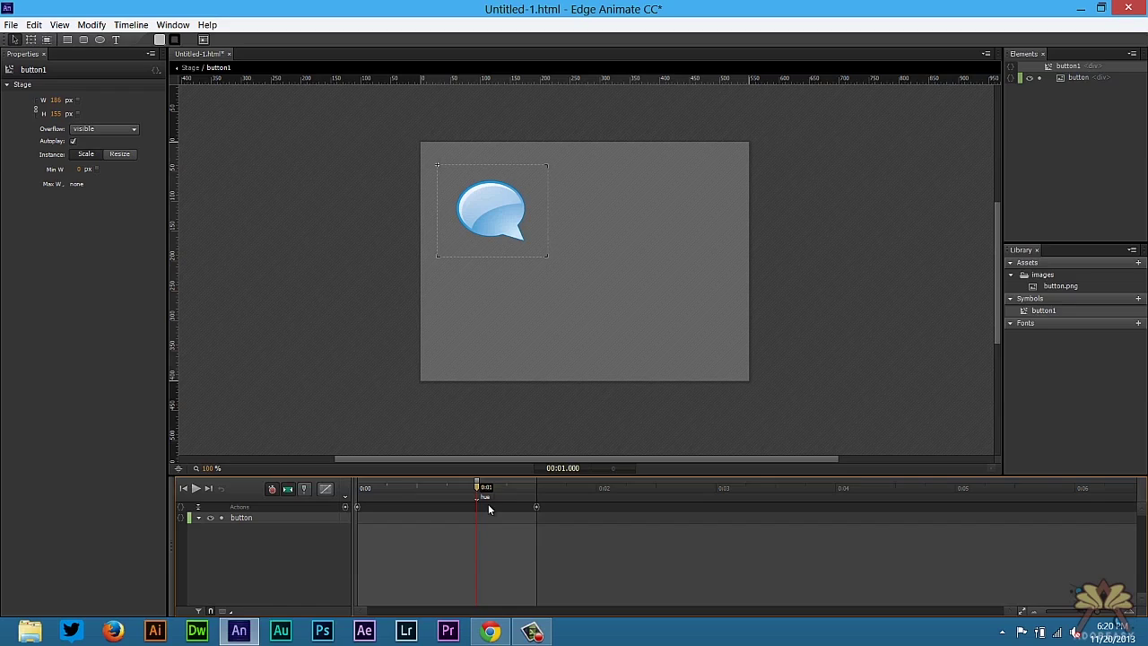
{"action": "left_click", "coordinate": [499, 201]}
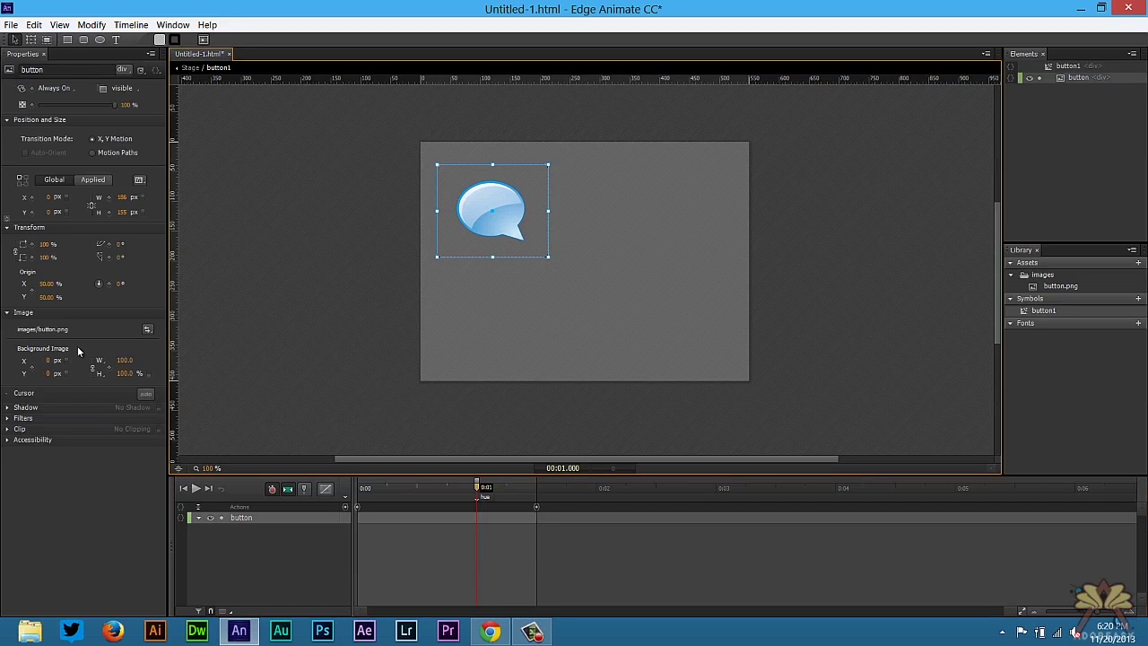
{"action": "left_click", "coordinate": [7, 419]}
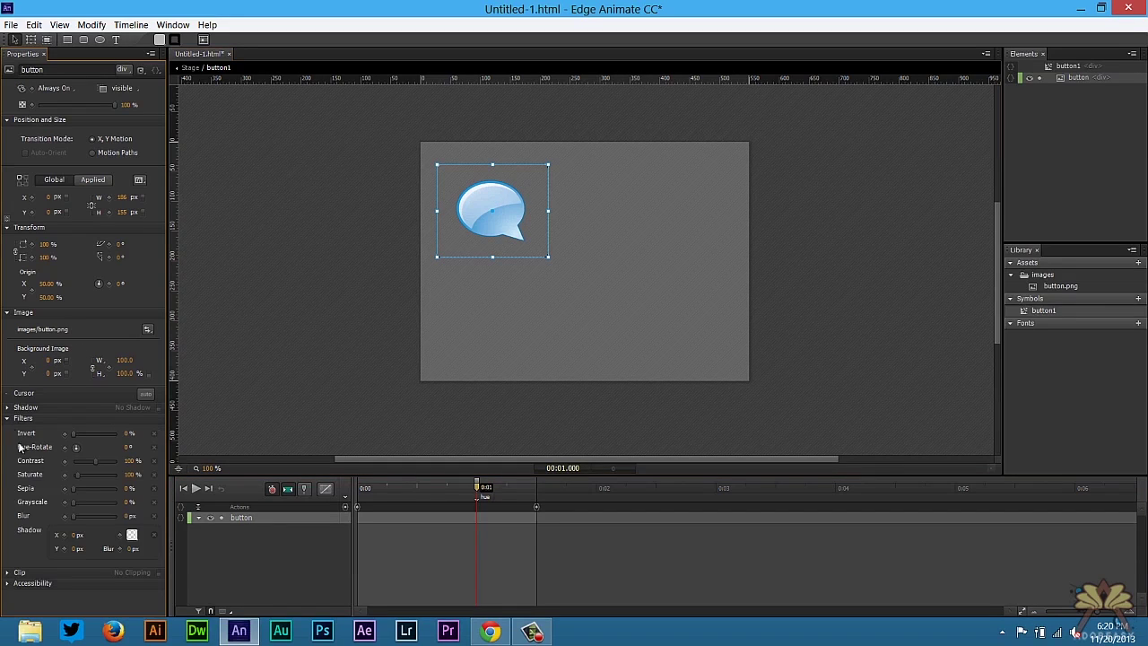
{"action": "left_click", "coordinate": [64, 448]}
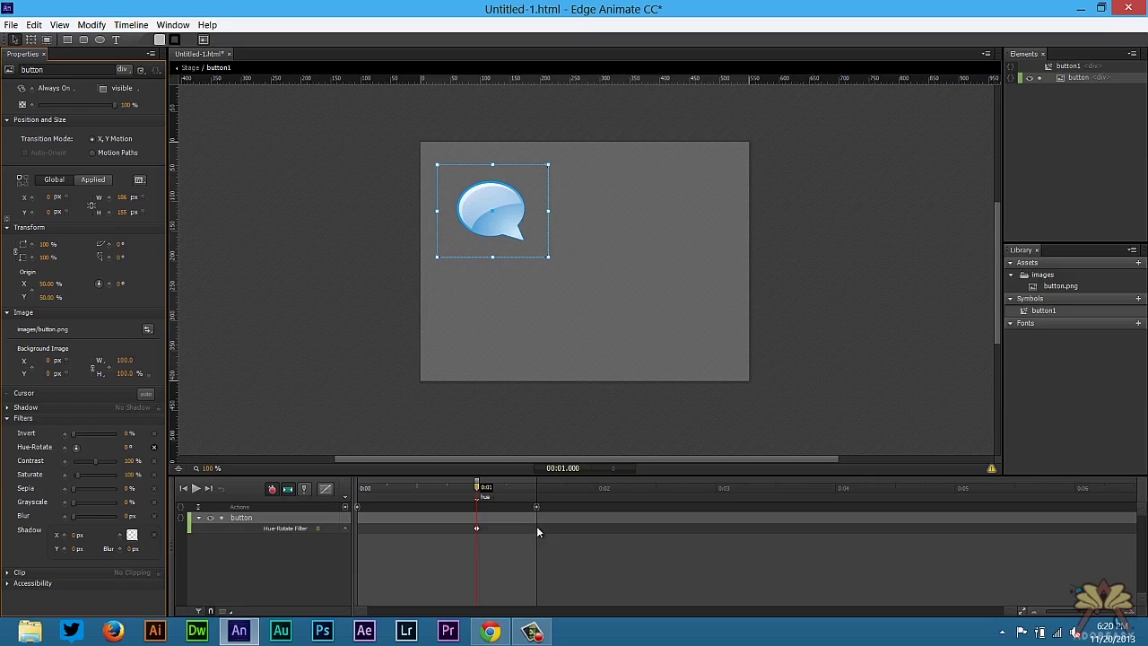
{"action": "left_click", "coordinate": [537, 488]}
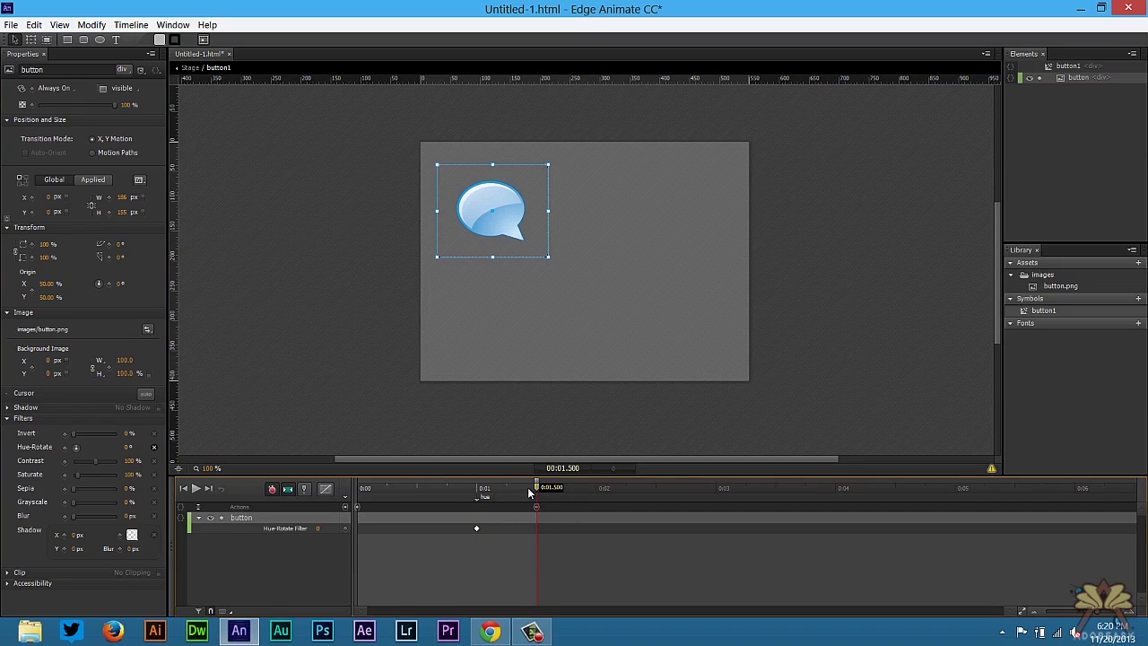
{"action": "left_click_drag", "start_coordinate": [139, 448], "coordinate": [157, 458]}
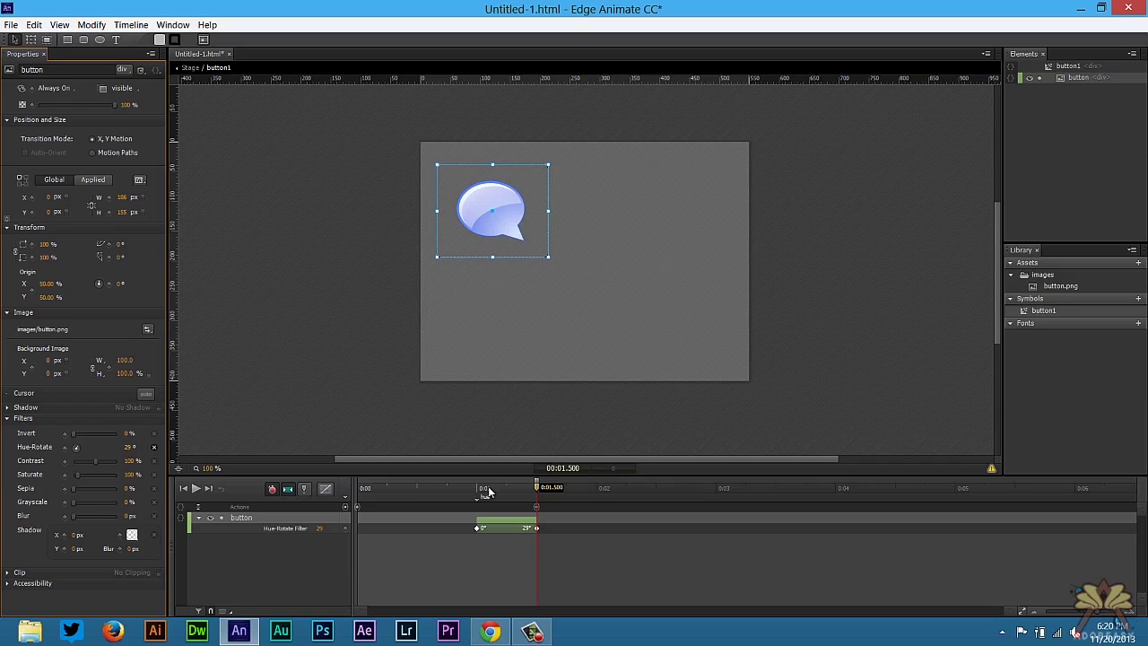
{"action": "left_click_drag", "start_coordinate": [488, 490], "coordinate": [544, 485]}
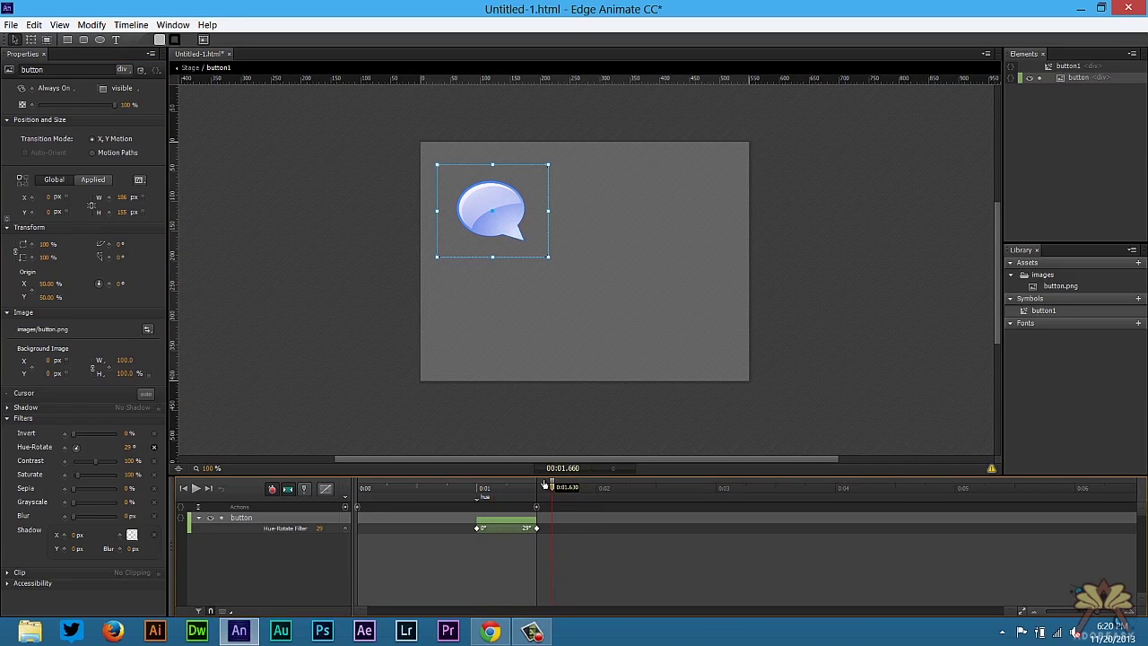
Step: Label the 0 s position 'button'
{"action": "key", "text": "Home"}
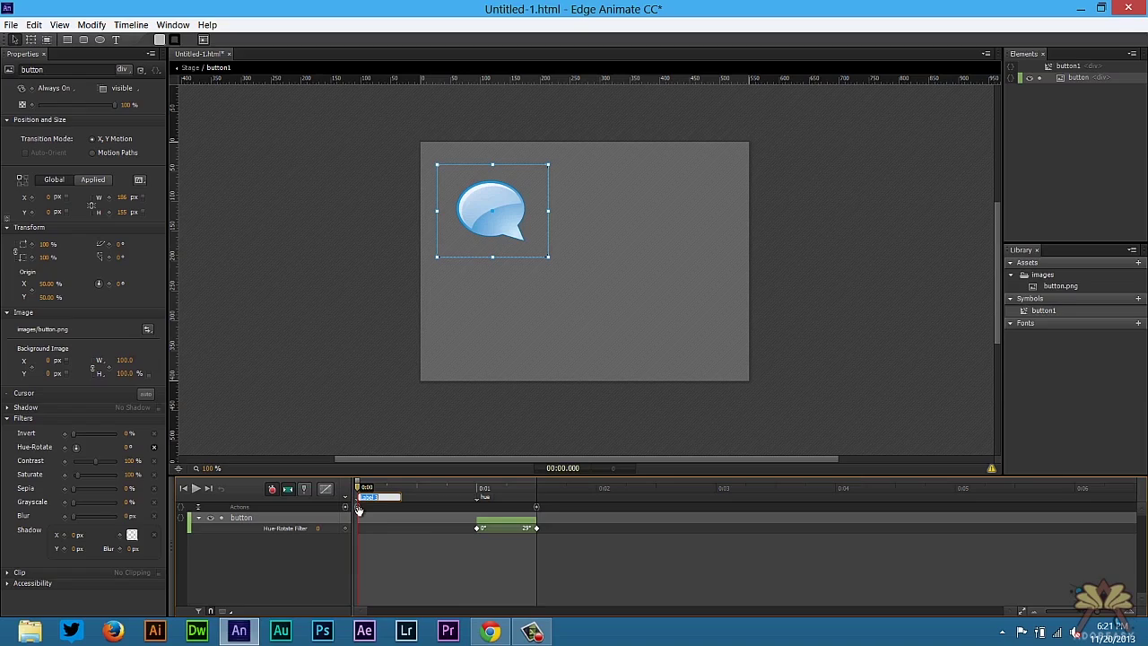
{"action": "key", "text": "Return"}
{"action": "left_click", "coordinate": [476, 488]}
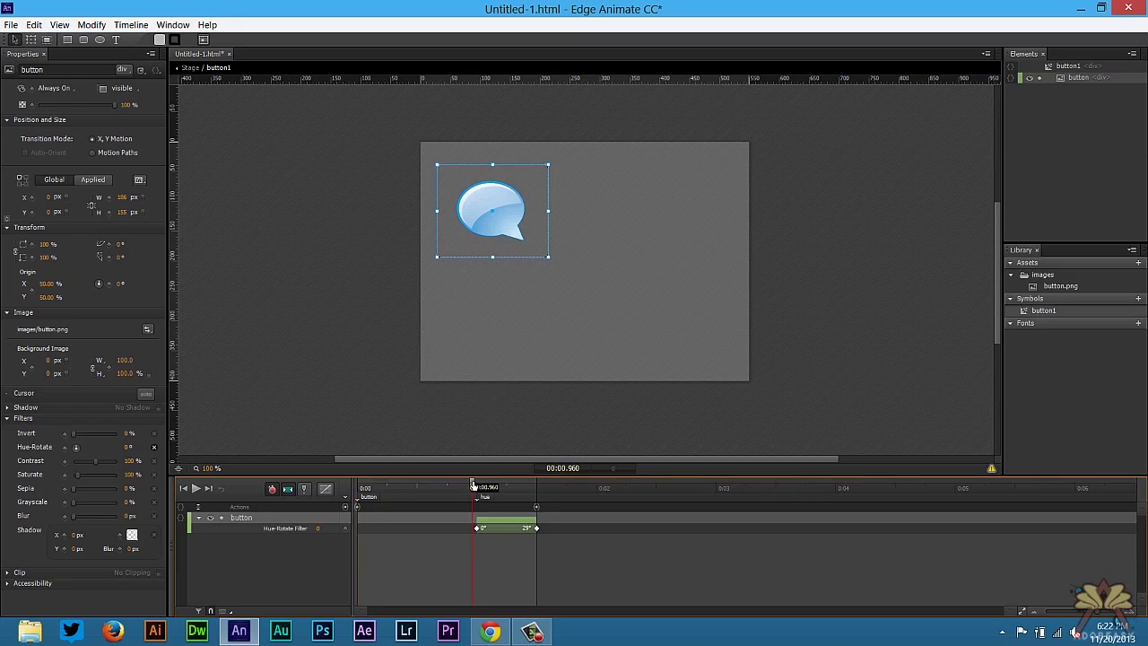
Step: Add a mouseover action to the bubble that runs sym.play("hue")
{"action": "right_click", "coordinate": [501, 224]}
{"action": "left_click", "coordinate": [556, 483]}
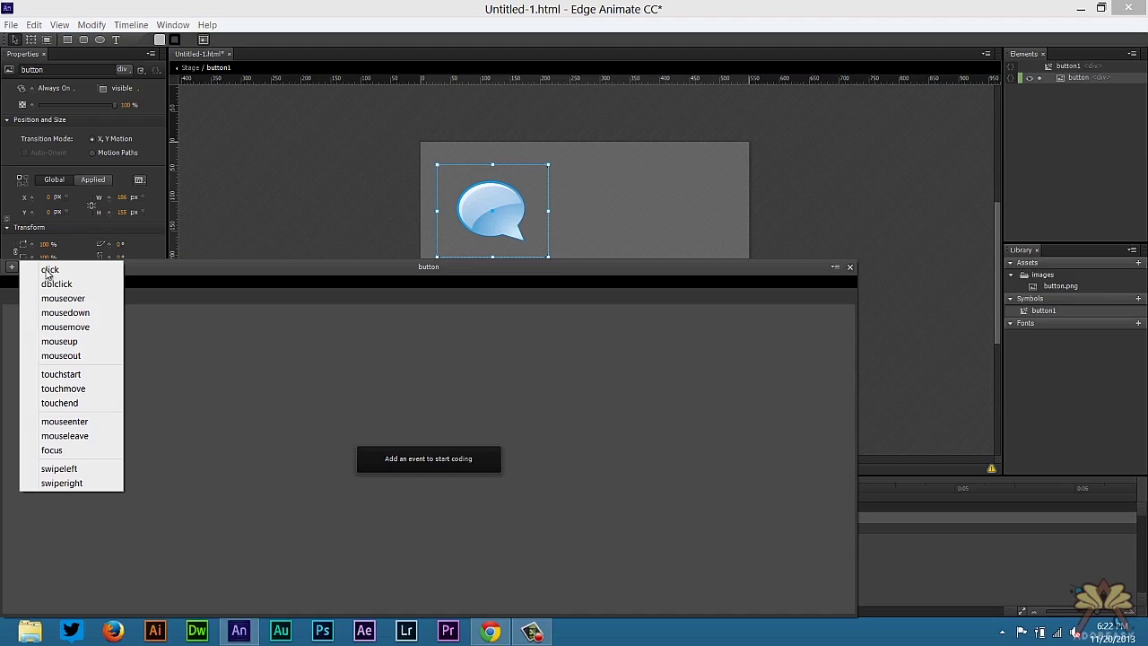
{"action": "left_click", "coordinate": [83, 299]}
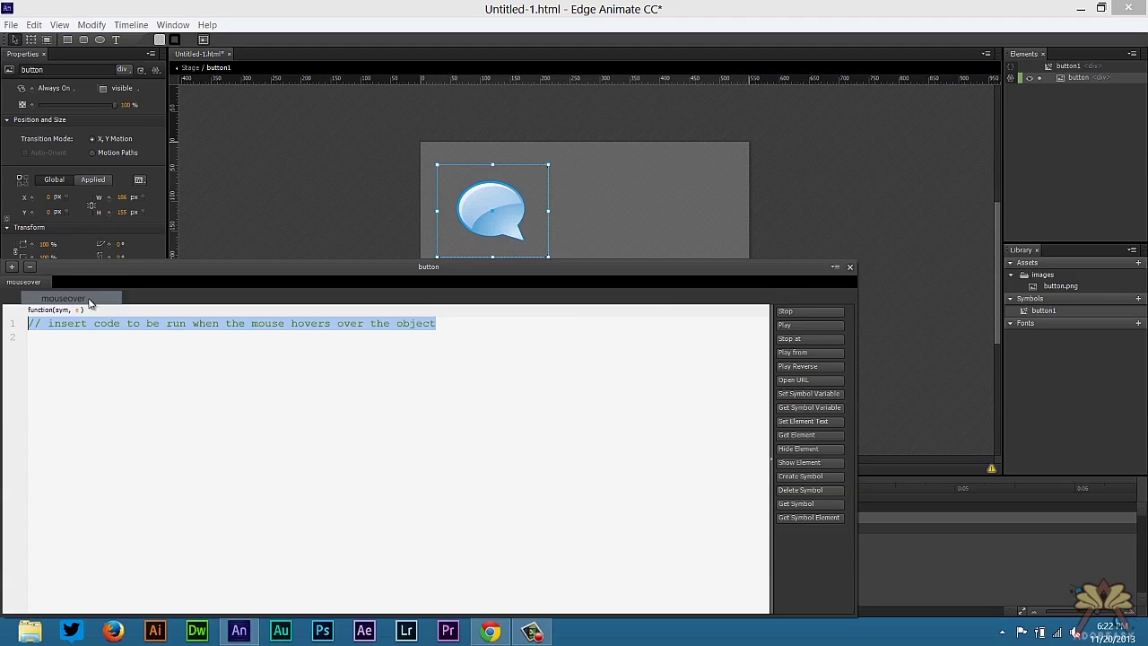
{"action": "left_click", "coordinate": [784, 325]}
{"action": "left_click", "coordinate": [90, 324]}
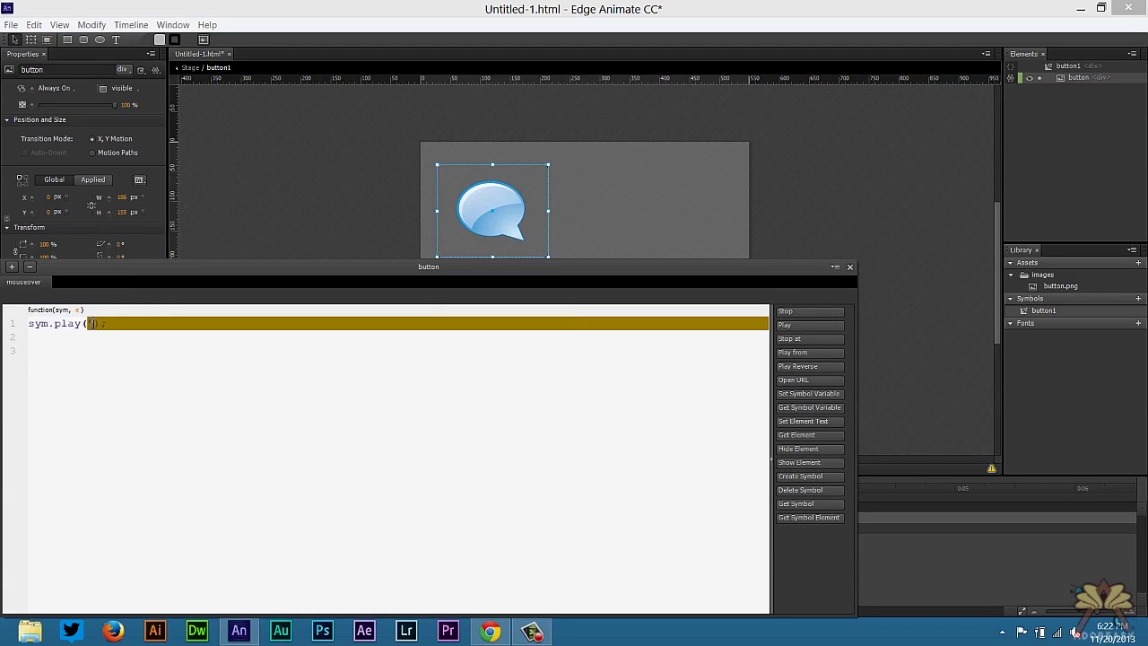
{"action": "type", "text": "\"hue\""}
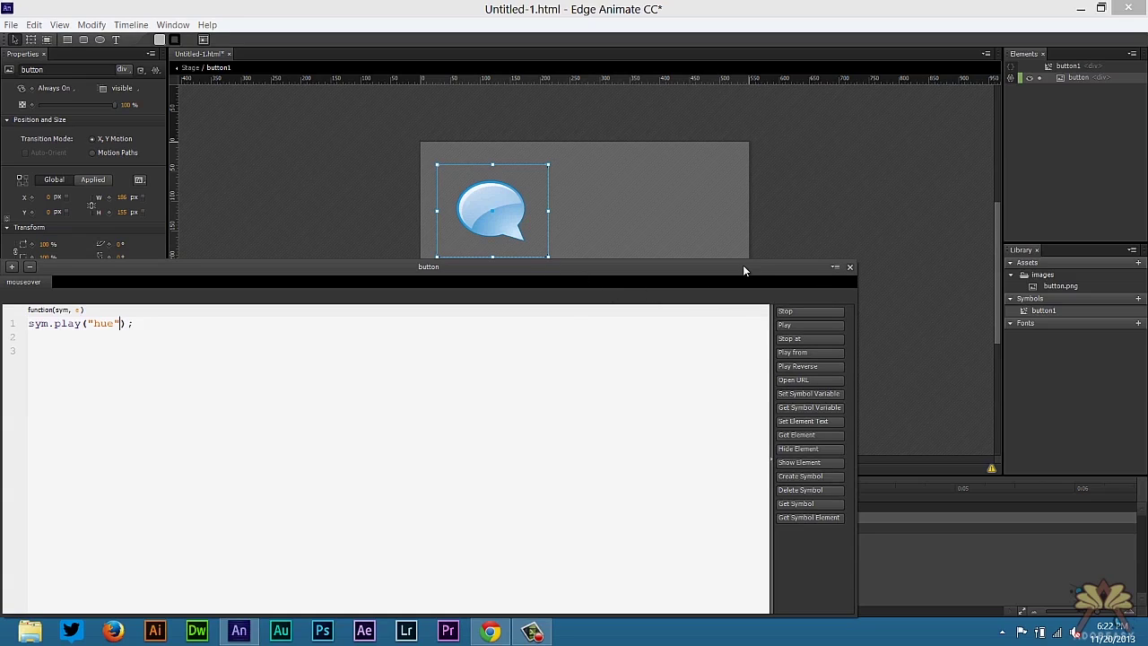
Step: Add a mouseout action that runs sym.play("button")
{"action": "left_click", "coordinate": [12, 267]}
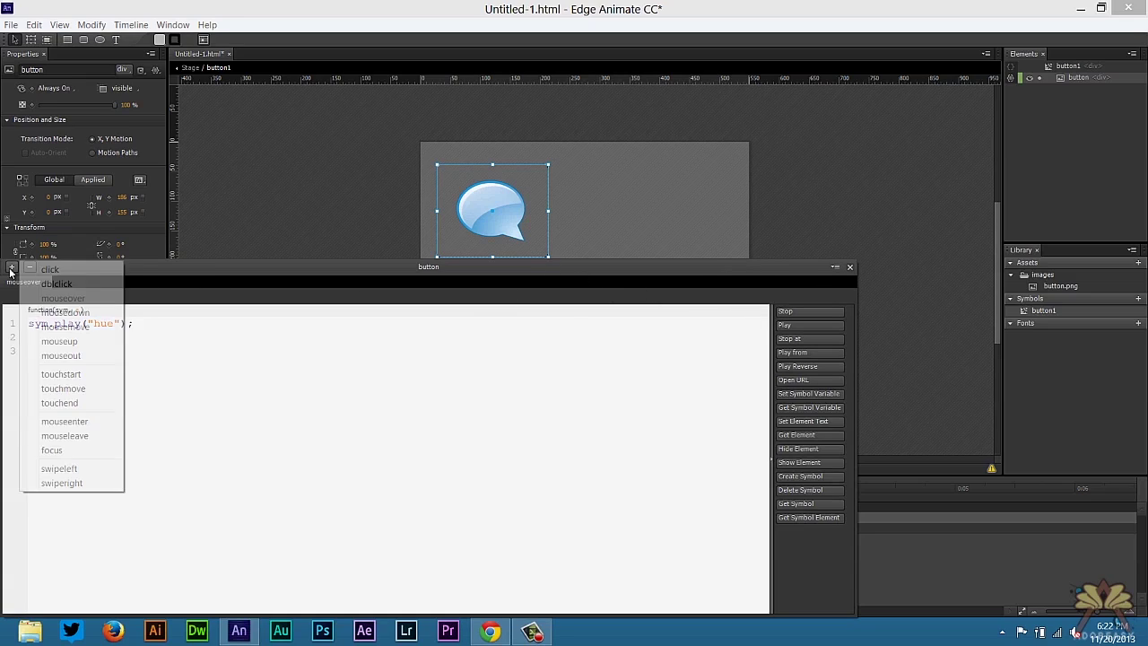
{"action": "left_click_drag", "start_coordinate": [137, 270], "coordinate": [193, 226]}
{"action": "left_click", "coordinate": [67, 220]}
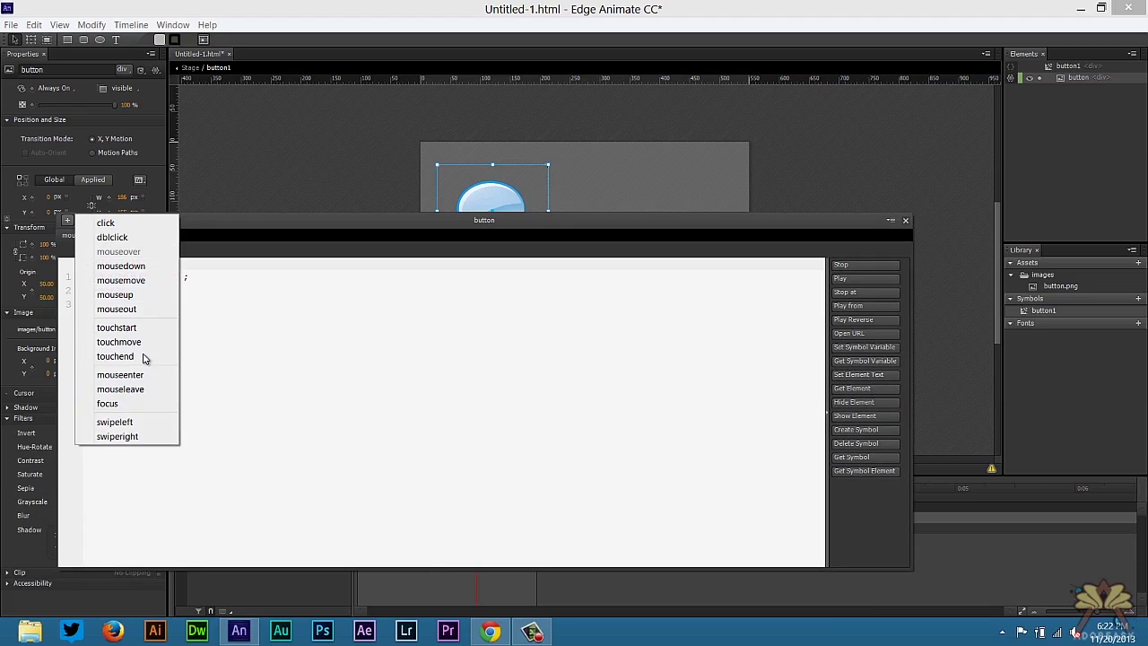
{"action": "left_click", "coordinate": [135, 308]}
{"action": "left_click", "coordinate": [862, 280]}
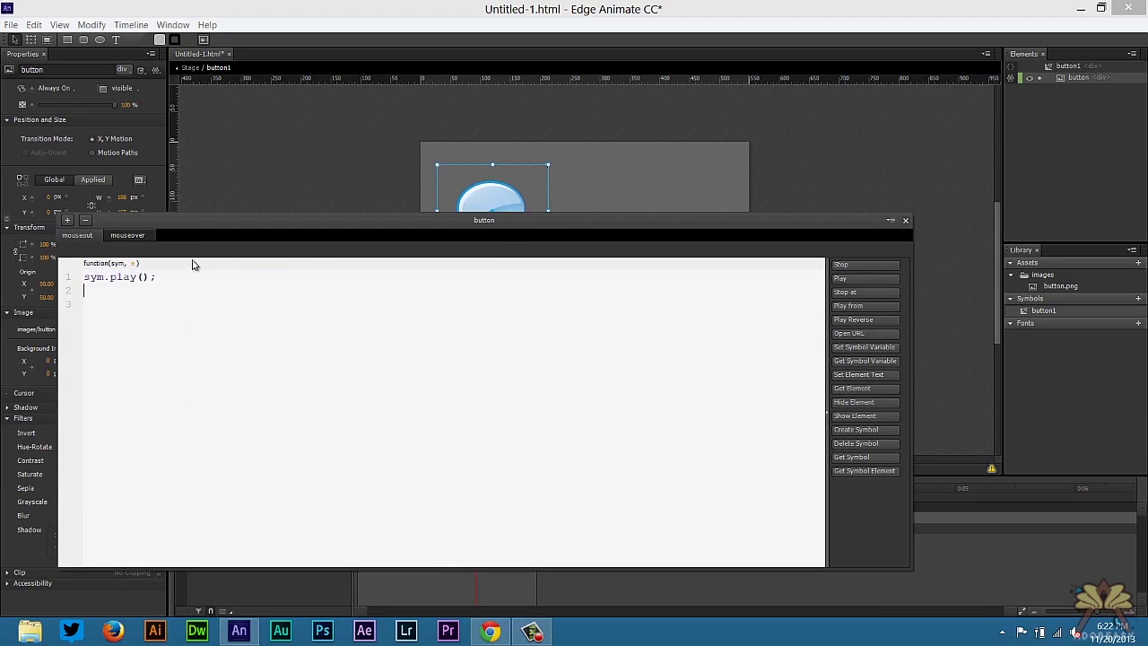
{"action": "left_click", "coordinate": [150, 274]}
{"action": "type", "text": "\"button\""}
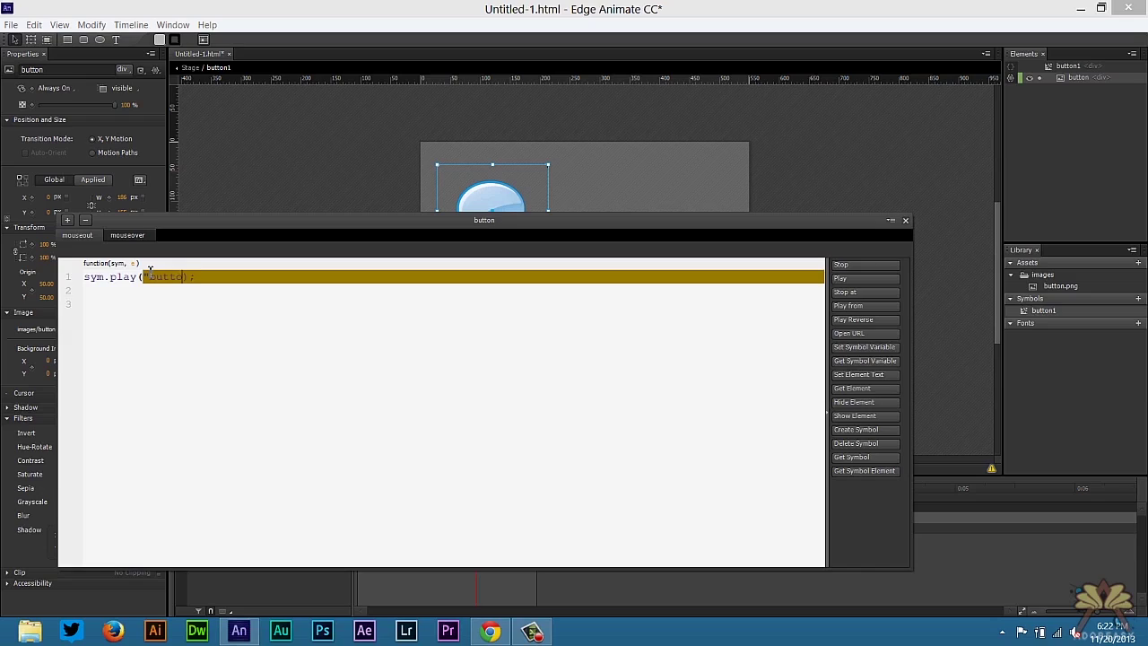
{"action": "left_click", "coordinate": [68, 219]}
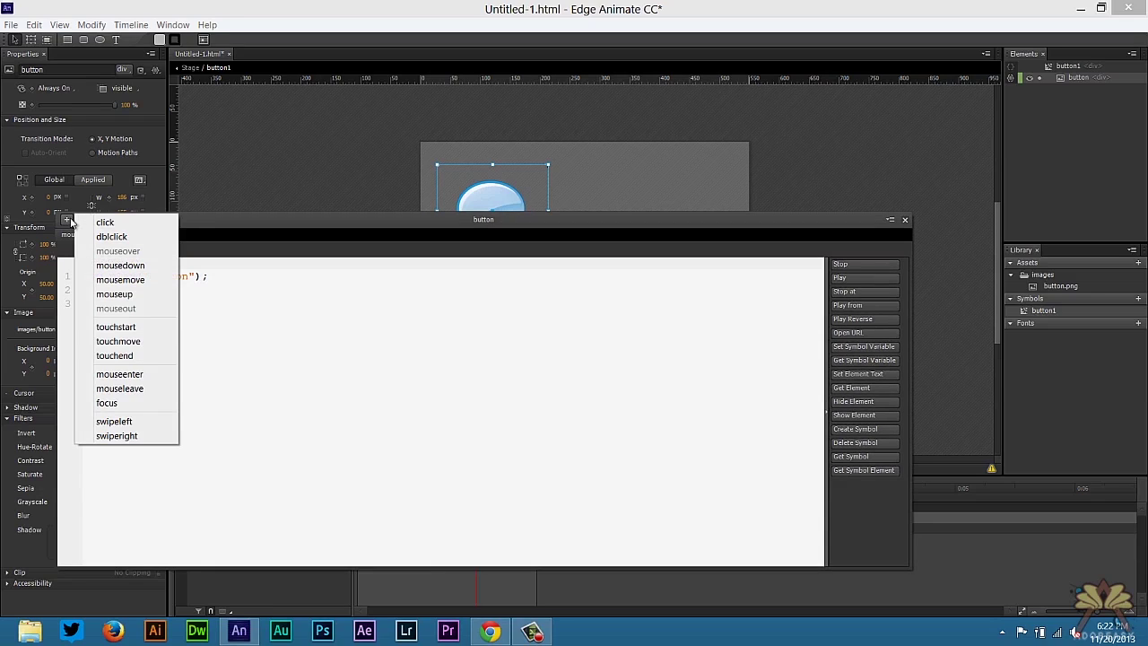
{"action": "left_click", "coordinate": [105, 223]}
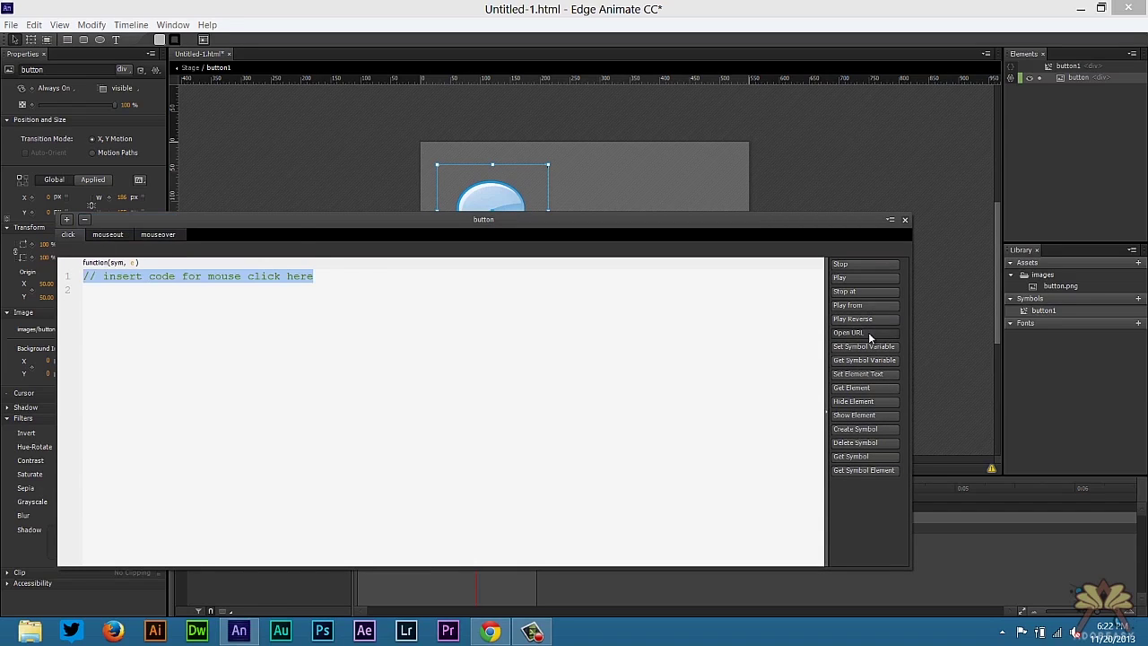
{"action": "left_click", "coordinate": [848, 332]}
{"action": "left_click", "coordinate": [426, 356]}
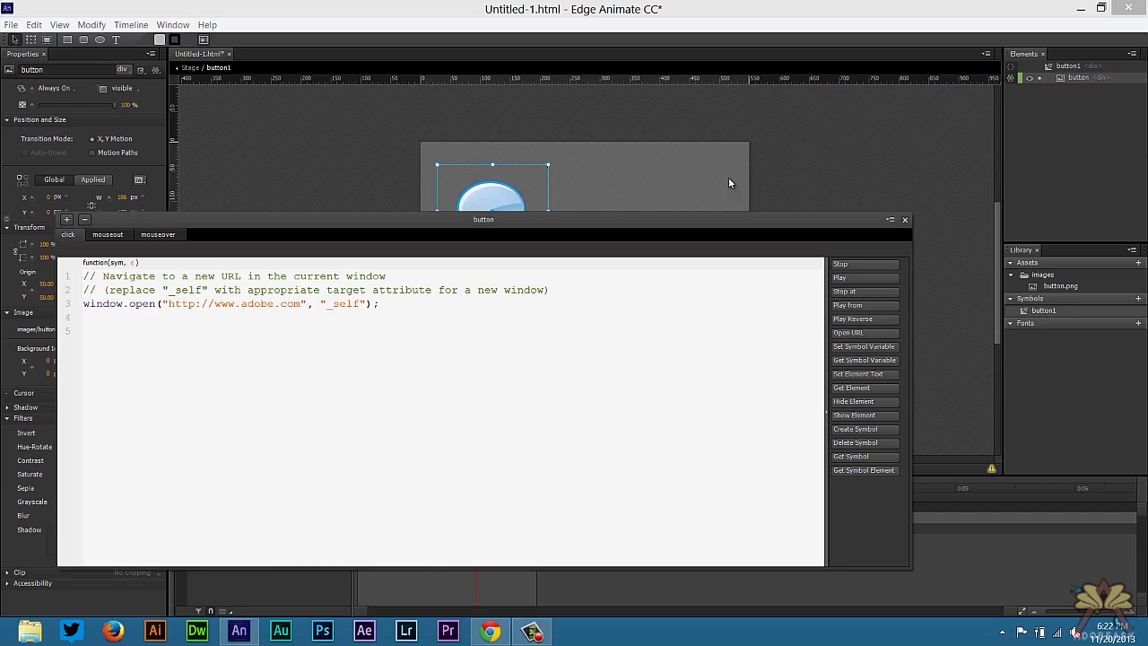
{"action": "left_click", "coordinate": [904, 220]}
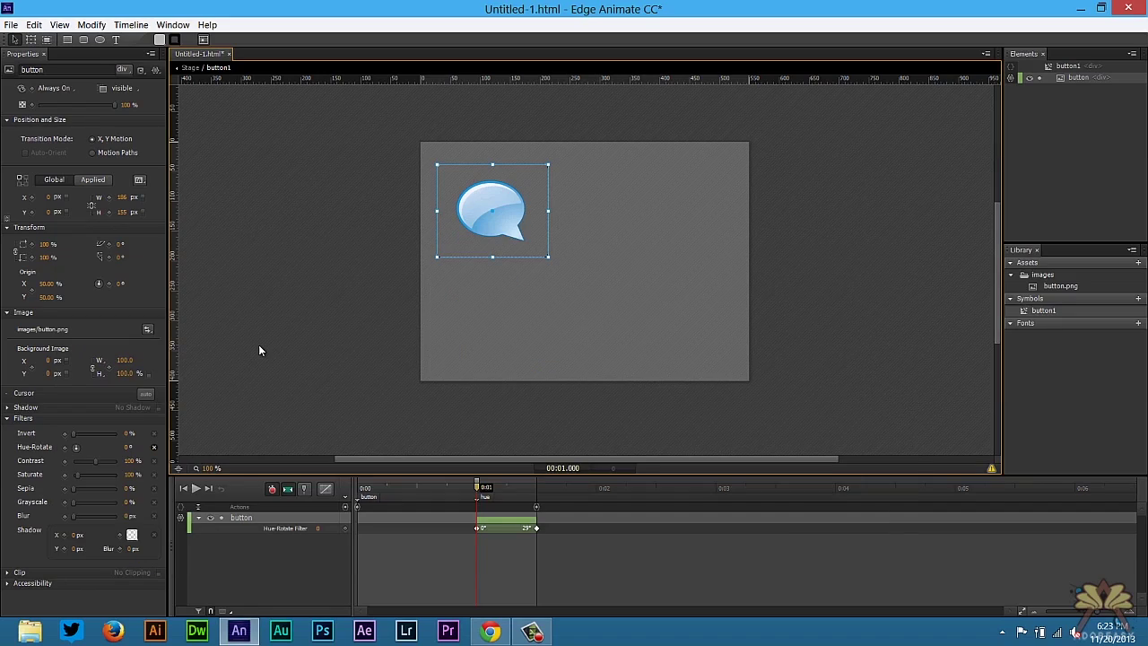
Step: Set the bubble's Cursor property to the pointer hand
{"action": "left_click", "coordinate": [145, 395]}
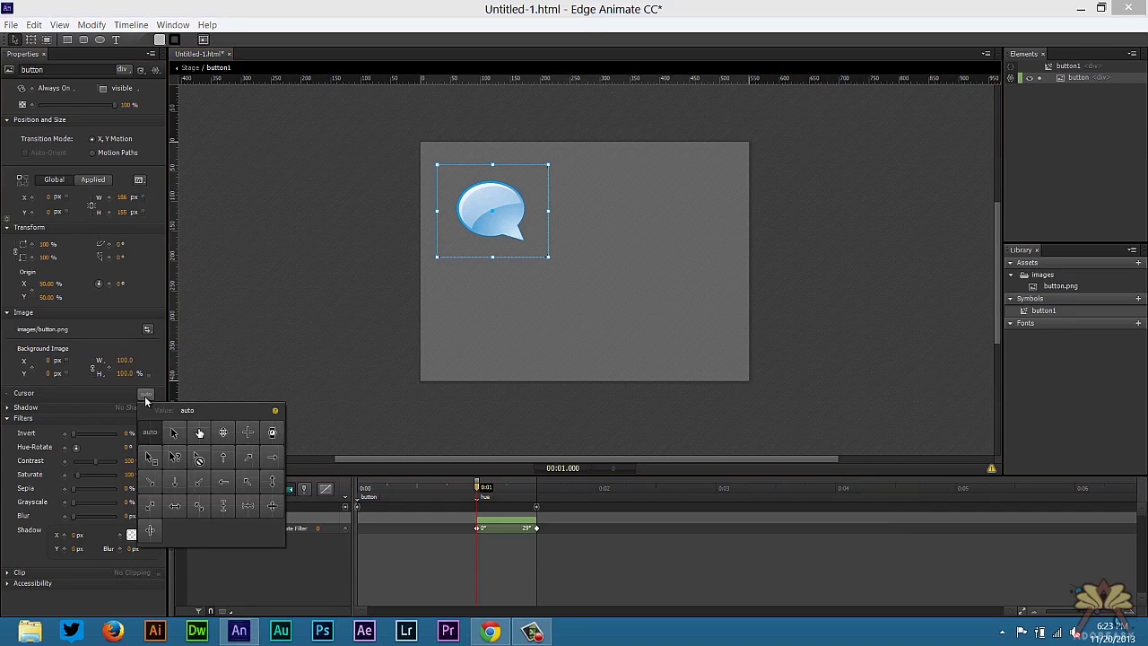
{"action": "left_click", "coordinate": [199, 433]}
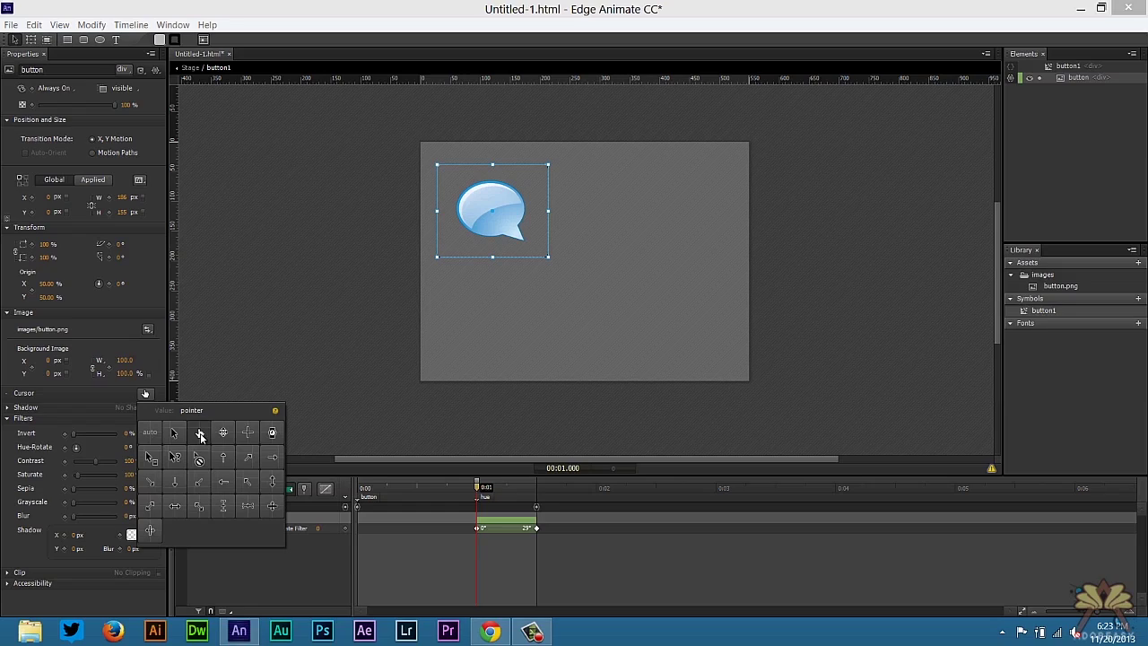
{"action": "left_click", "coordinate": [285, 331]}
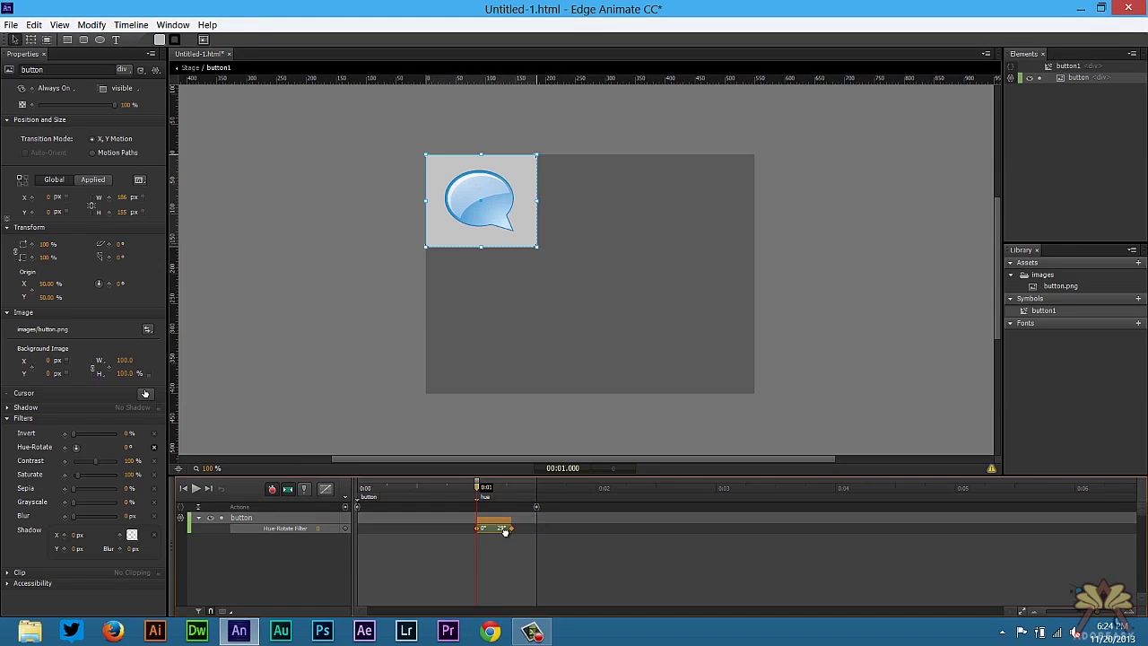
Step: Shorten the hue tween by moving its end keyframe earlier, then return to the main stage
{"action": "left_click_drag", "start_coordinate": [505, 530], "coordinate": [495, 534]}
{"action": "left_click", "coordinate": [467, 527]}
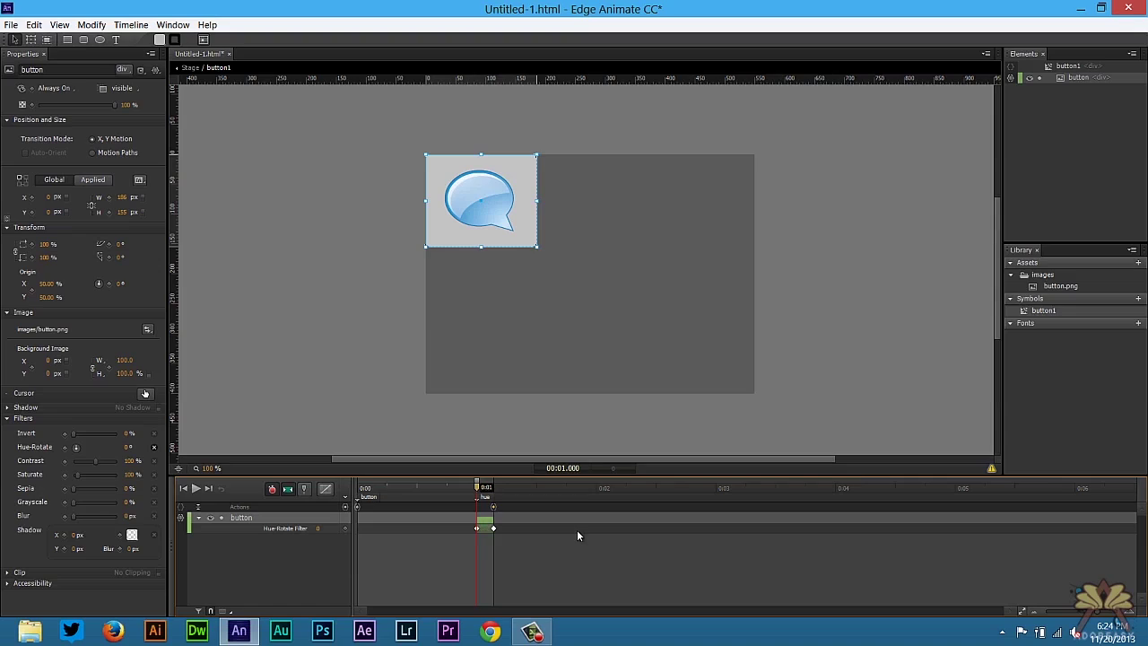
{"action": "double_click", "coordinate": [568, 312]}
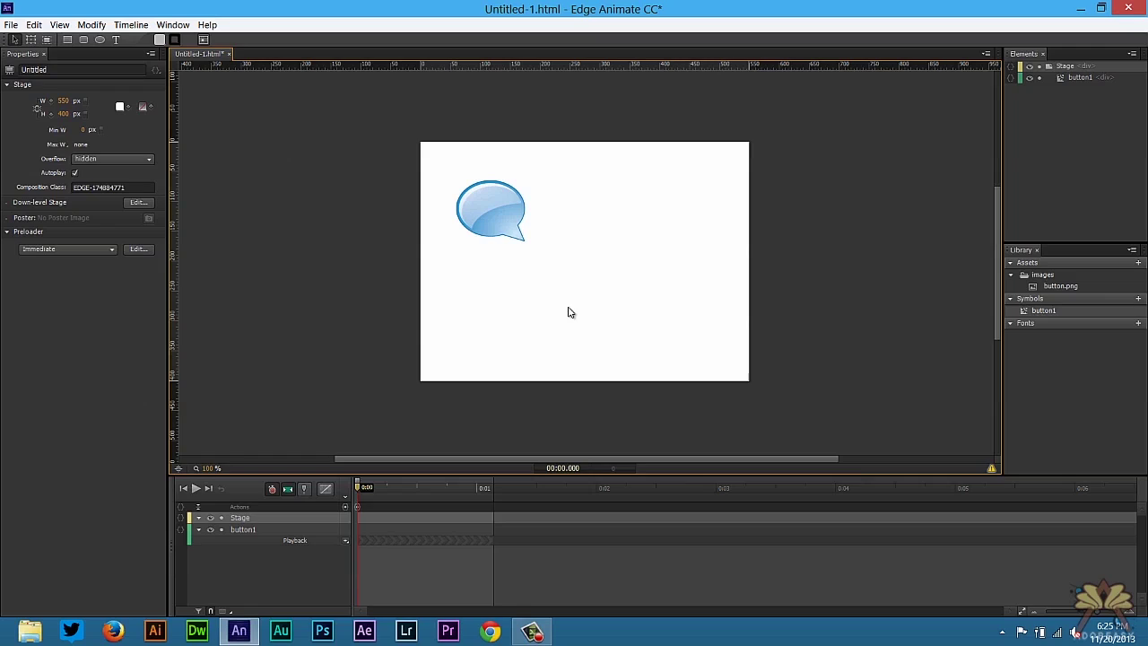
Step: Duplicate button1 in the Library and place button1_1 on the stage's right side
{"action": "right_click", "coordinate": [1029, 309]}
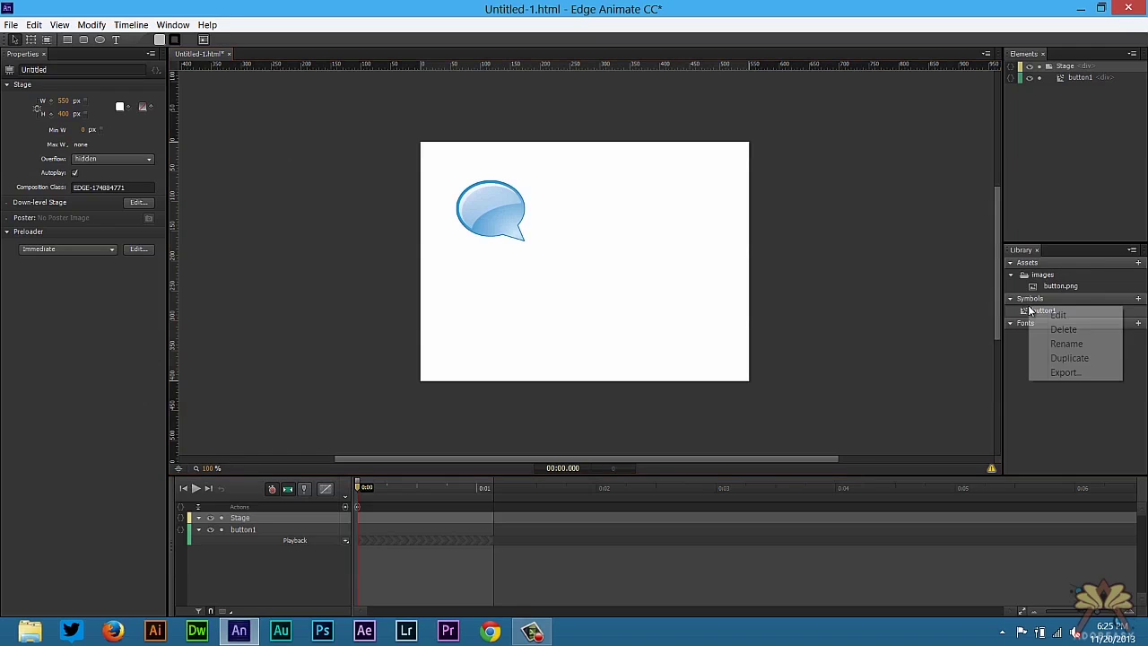
{"action": "left_click", "coordinate": [1054, 362]}
{"action": "left_click_drag", "start_coordinate": [1027, 323], "coordinate": [656, 228]}
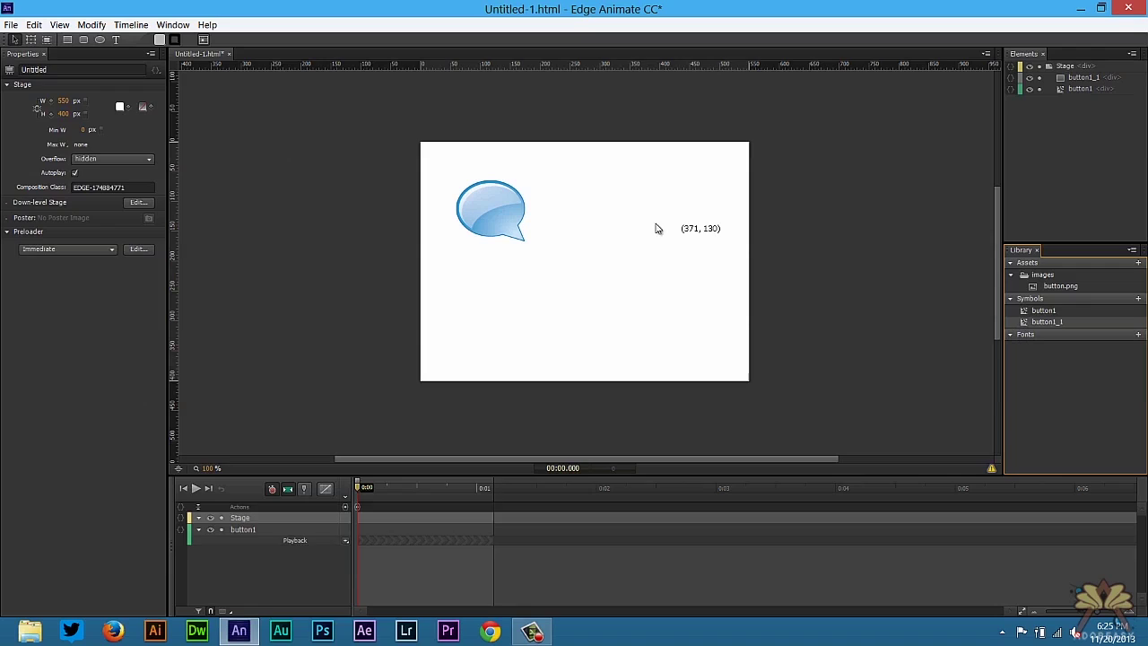
Step: In button1_1, set the Hue-Rotate end value to -46° so the bubble turns teal
{"action": "double_click", "coordinate": [620, 213]}
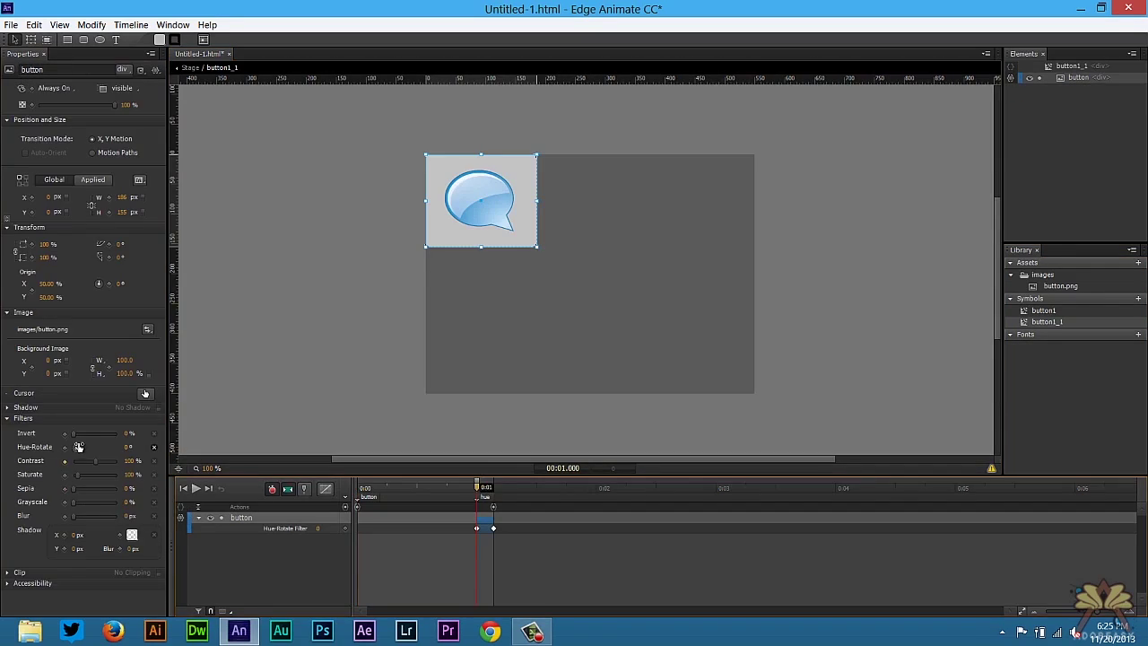
{"action": "left_click_drag", "start_coordinate": [126, 448], "coordinate": [137, 453]}
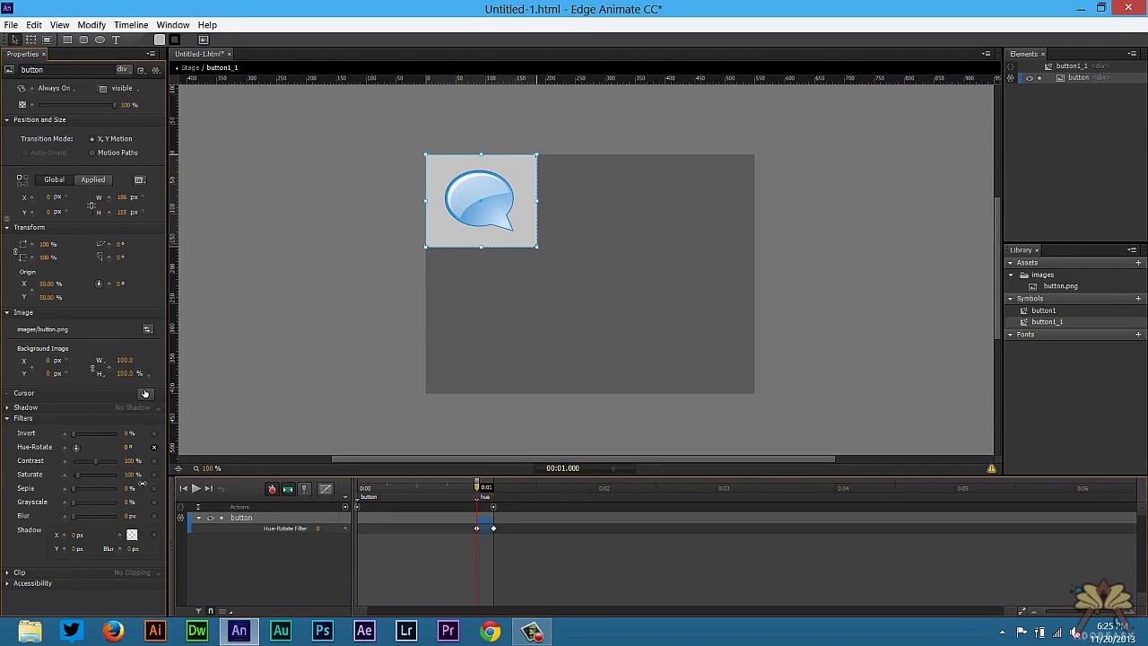
{"action": "mouse_move", "coordinate": [478, 489]}
{"action": "left_mouse_down"}
{"action": "mouse_move", "coordinate": [498, 494]}
{"action": "mouse_move", "coordinate": [477, 492]}
{"action": "left_mouse_up"}
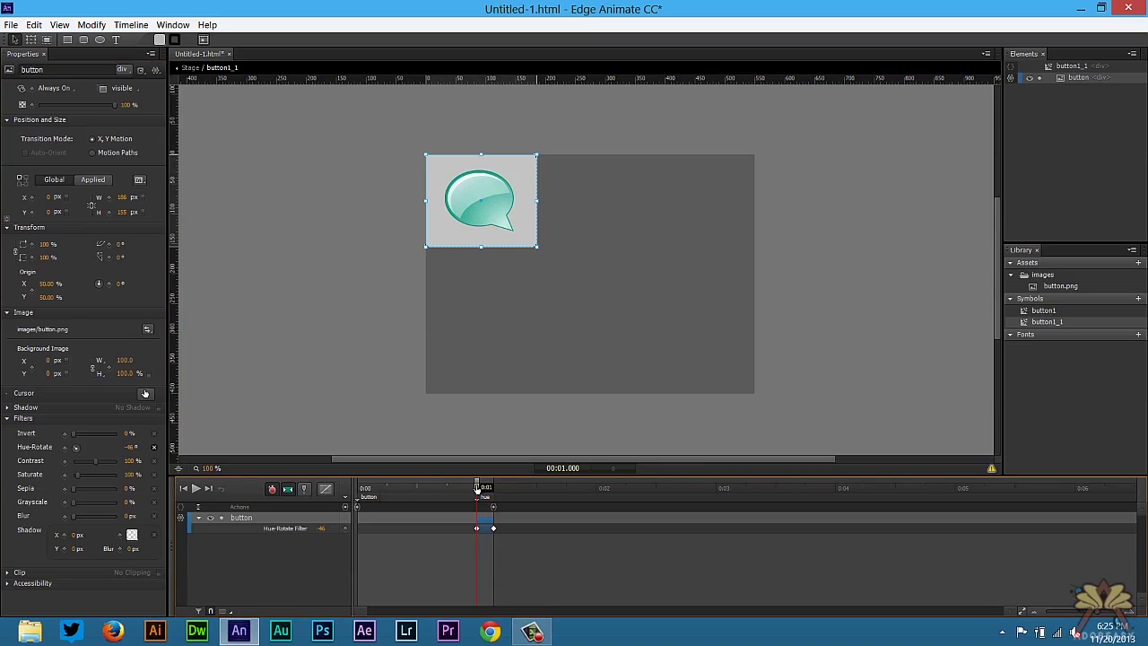
{"action": "left_click", "coordinate": [225, 104]}
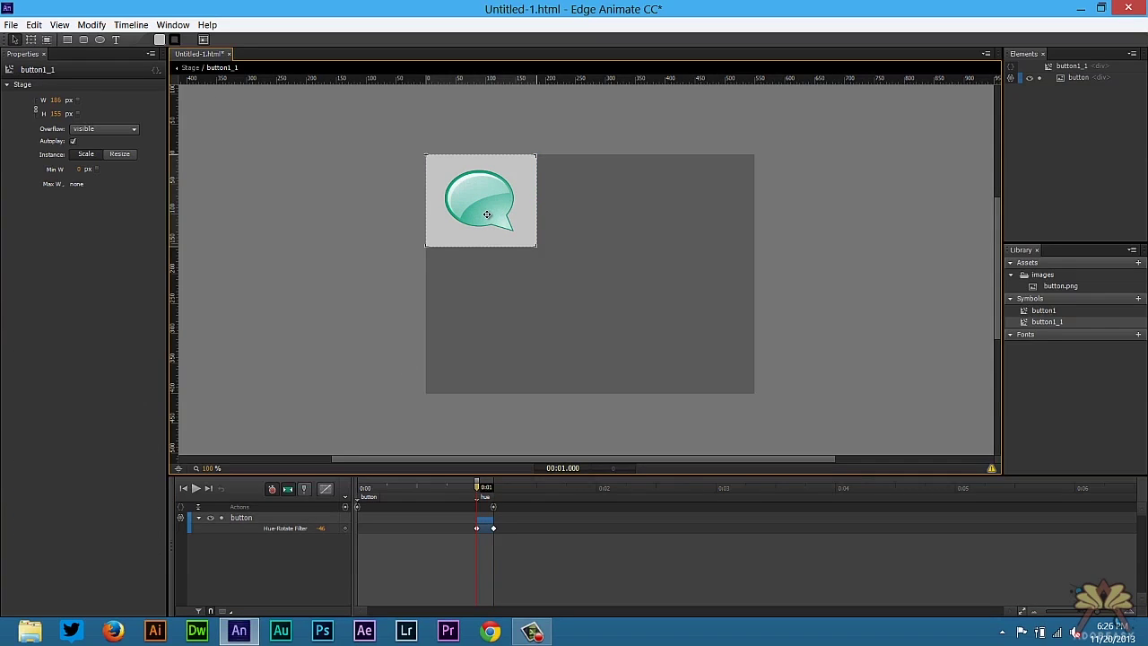
{"action": "left_click", "coordinate": [486, 212]}
{"action": "right_click", "coordinate": [485, 213]}
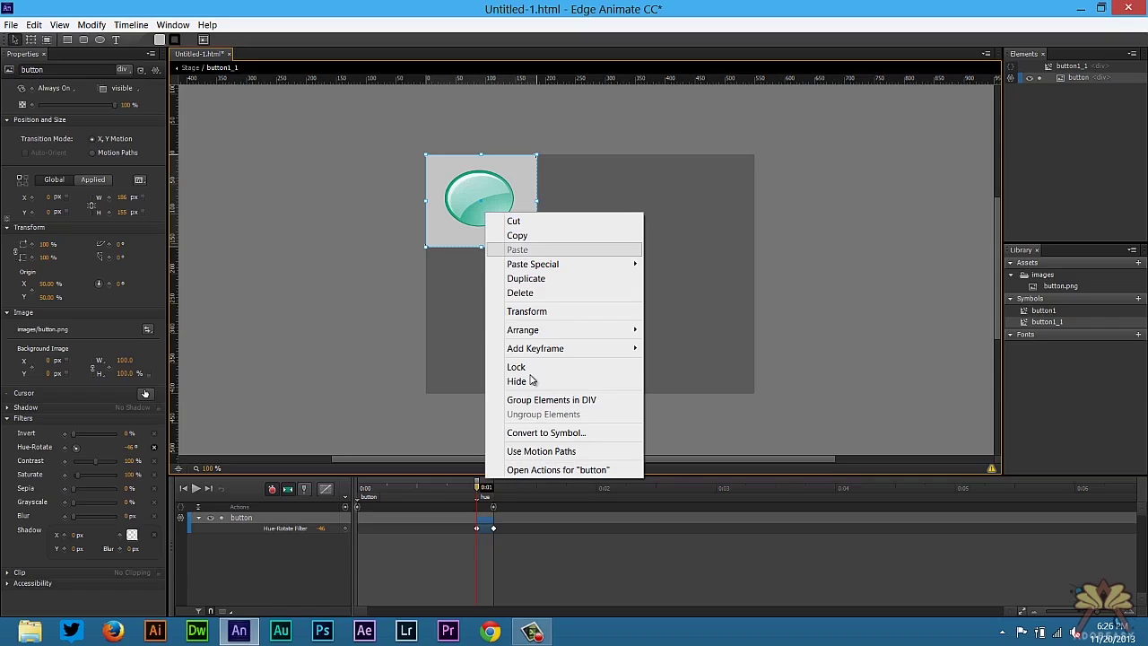
{"action": "left_click", "coordinate": [564, 470]}
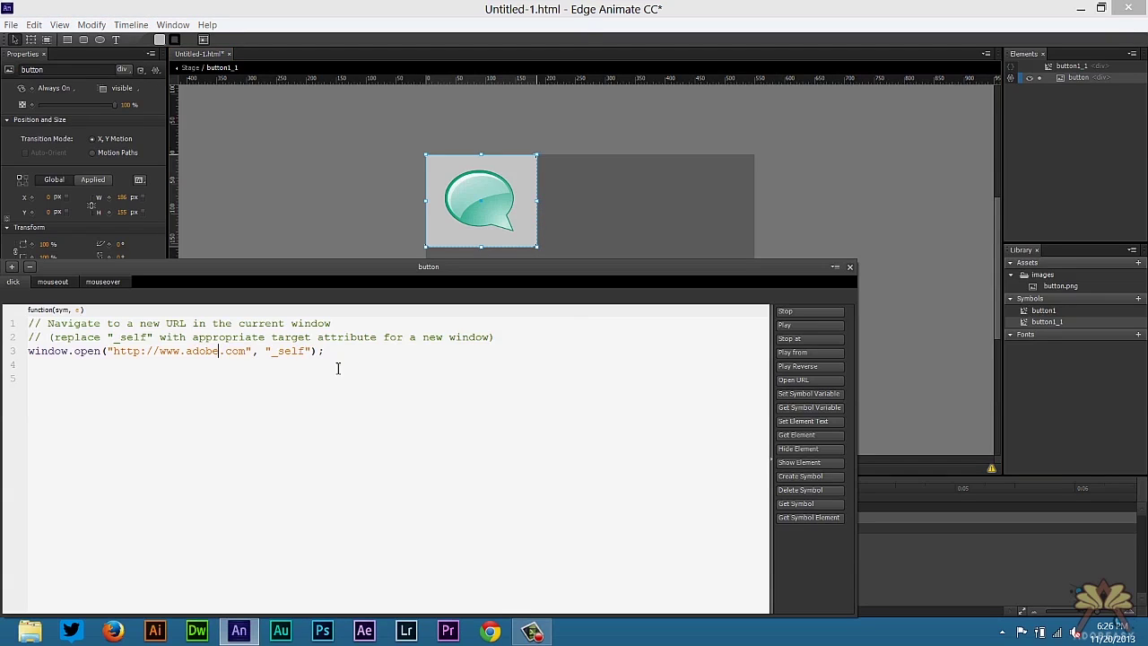
{"action": "left_click", "coordinate": [224, 351]}
{"action": "key", "text": "BackSpace"}
{"action": "key", "text": "BackSpace"}
{"action": "key", "text": "BackSpace"}
{"action": "key", "text": "BackSpace"}
{"action": "key", "text": "BackSpace"}
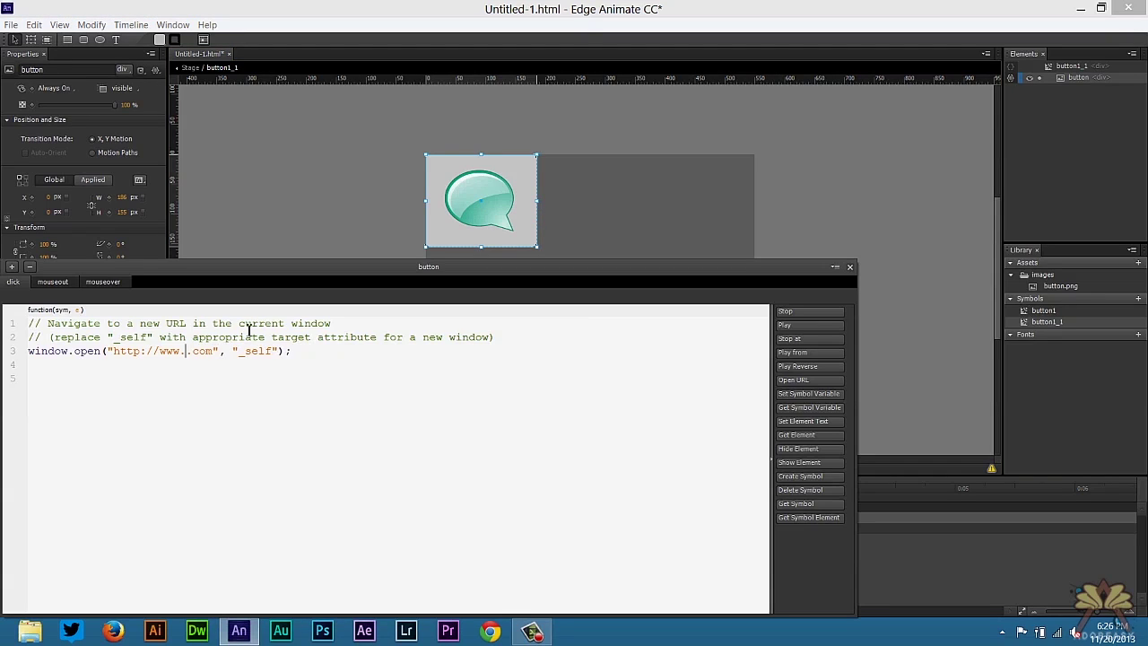
{"action": "type", "text": "youtube."}
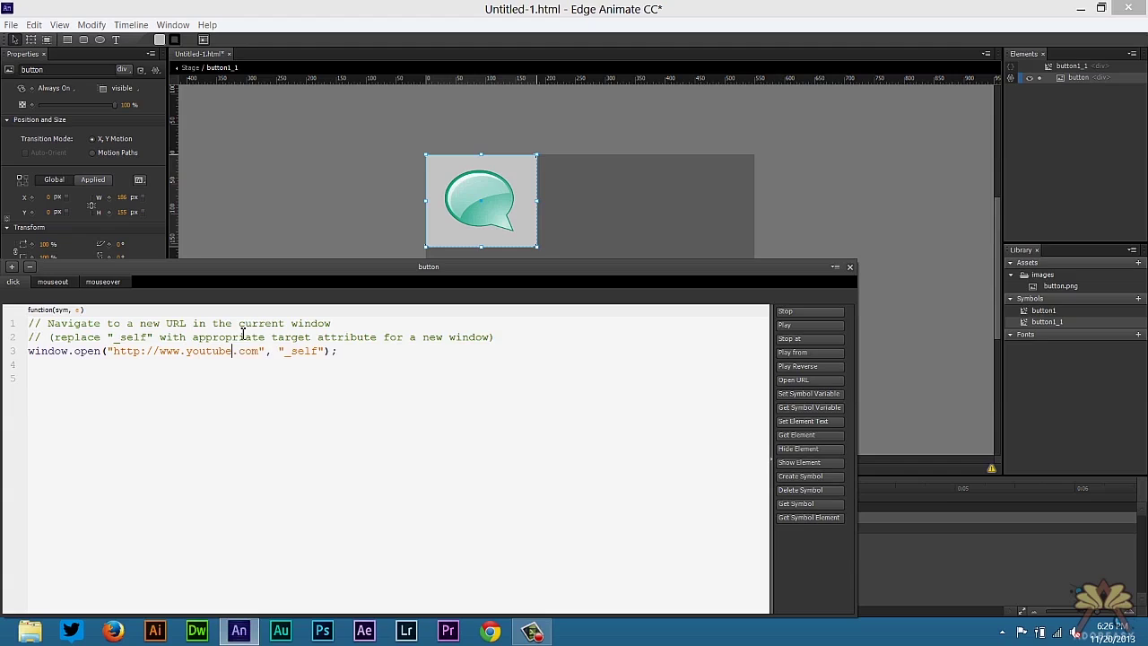
{"action": "key", "text": "Right"}
{"action": "key", "text": "Right"}
{"action": "key", "text": "Right"}
{"action": "key", "text": "Right"}
{"action": "type", "text": "/adobeasytips"}
Step: Close the action code and return to the main Stage showing both bubbles
{"action": "left_click", "coordinate": [850, 269]}
{"action": "left_click", "coordinate": [185, 68]}
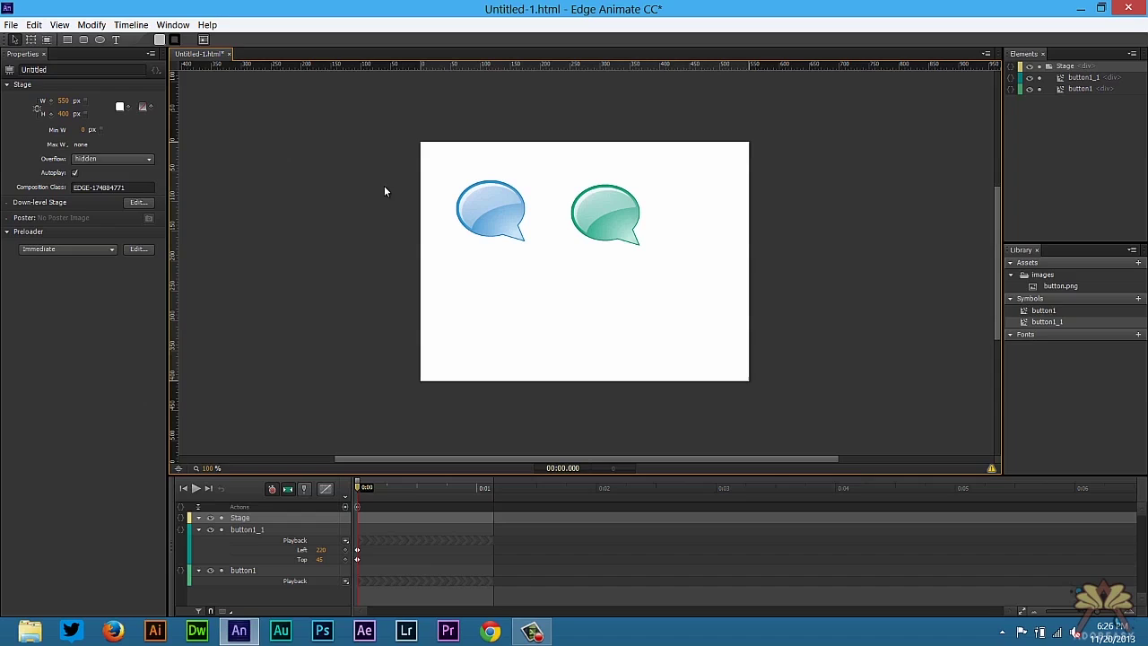